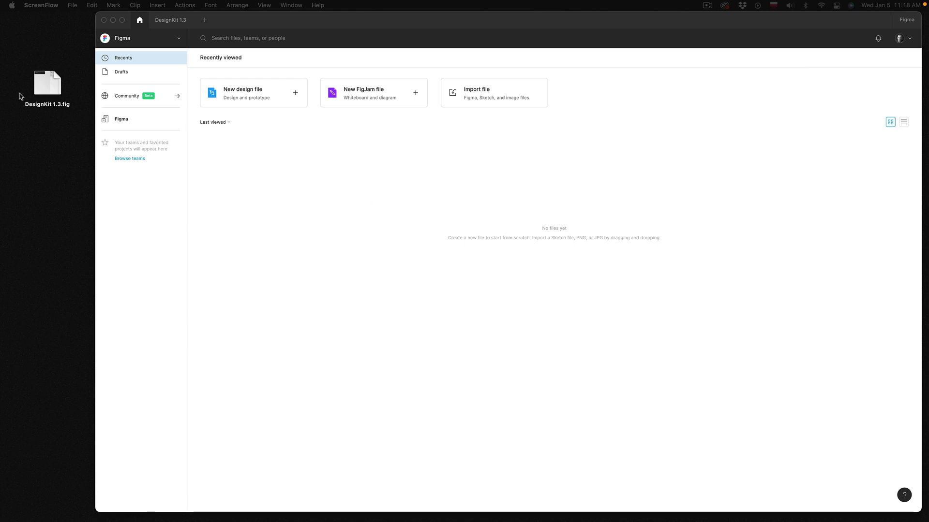
Step: Drag DesignKit 1.3.fig from the desktop into Figma's file browser to import it
left_click(39, 88)
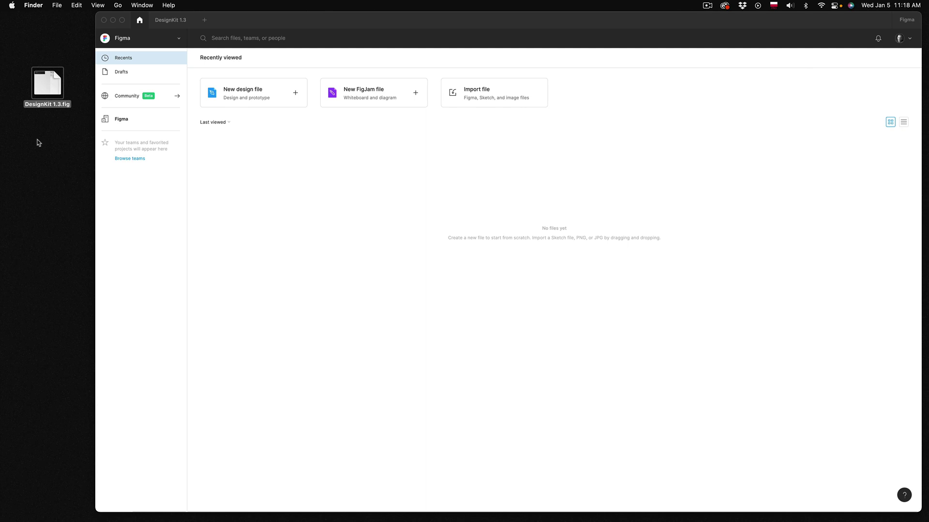
left_click_drag(60, 104, 324, 202)
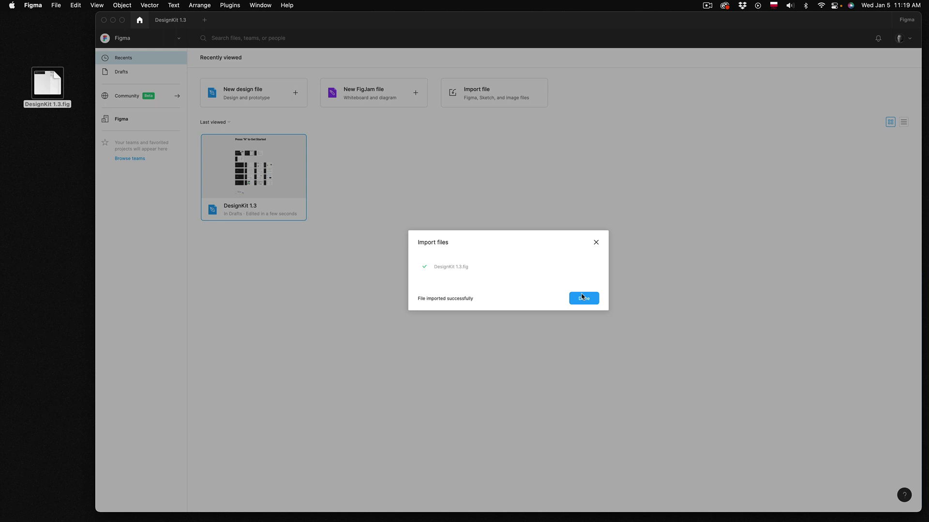
Step: Dismiss the import confirmation and duplicate the DesignKit 1.3 file in Drafts
left_click(582, 297)
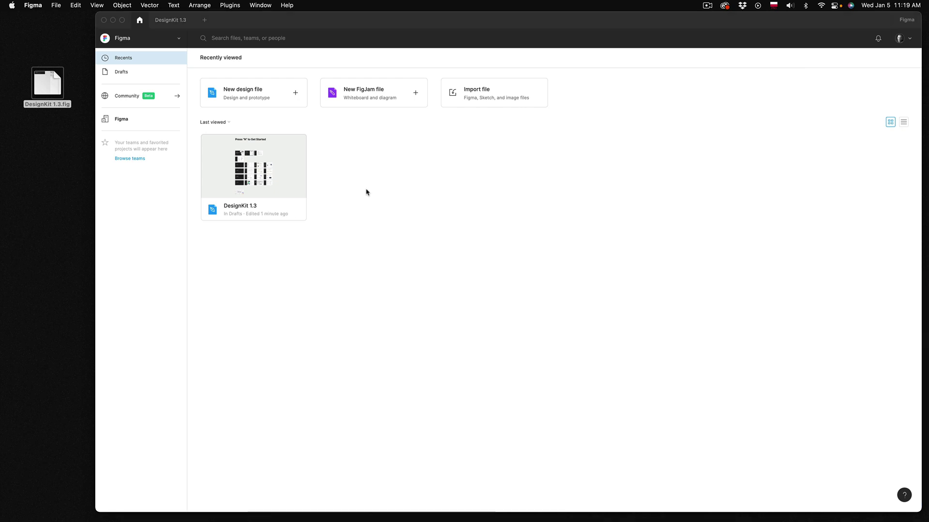
left_click(293, 174)
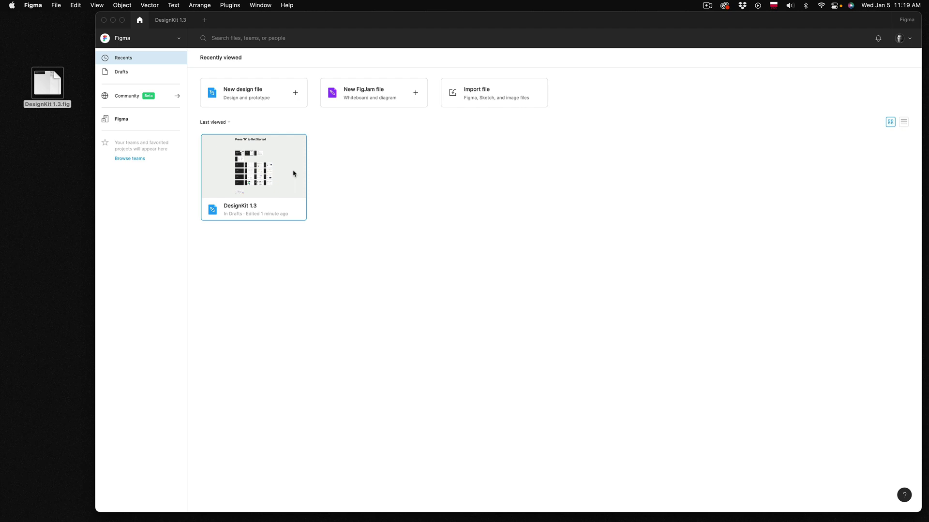
right_click(293, 174)
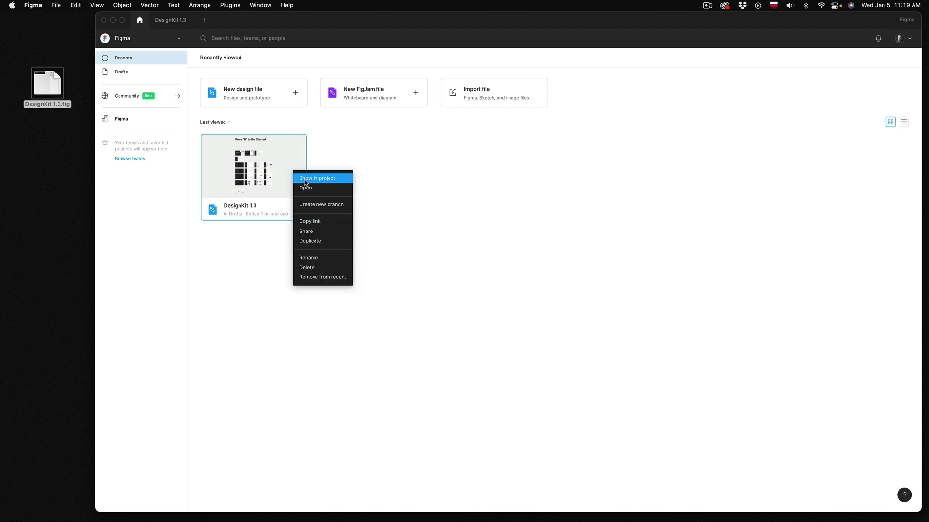
left_click(330, 242)
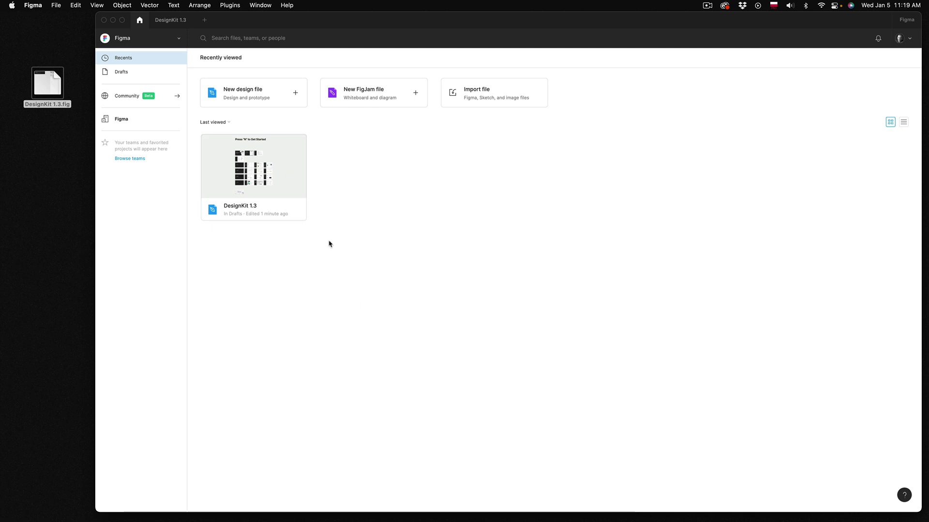
Step: Rename the duplicated file to 'My Project / Working'
right_click(270, 205)
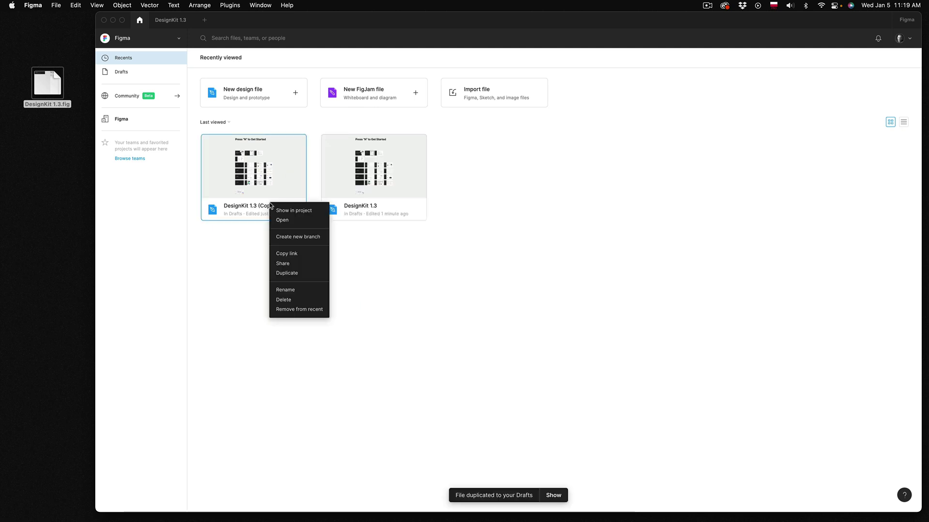
left_click(286, 290)
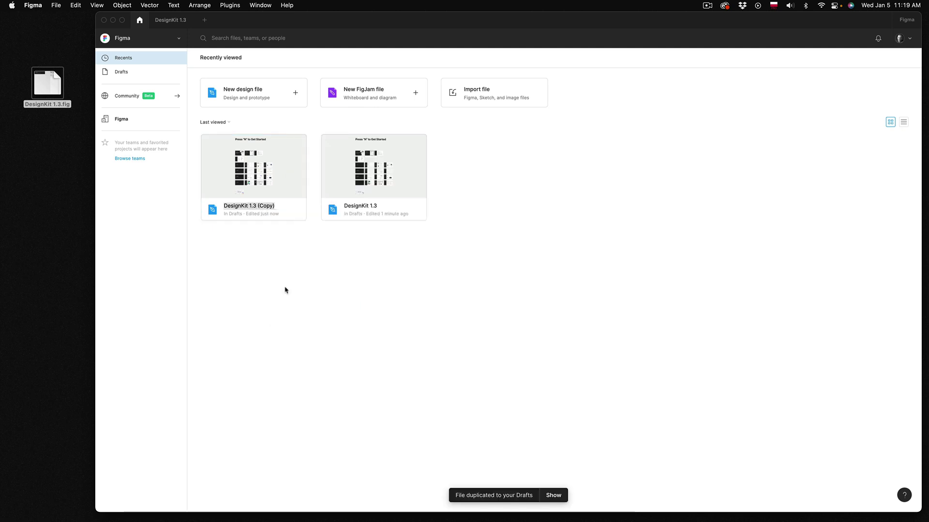
type("My Projec")
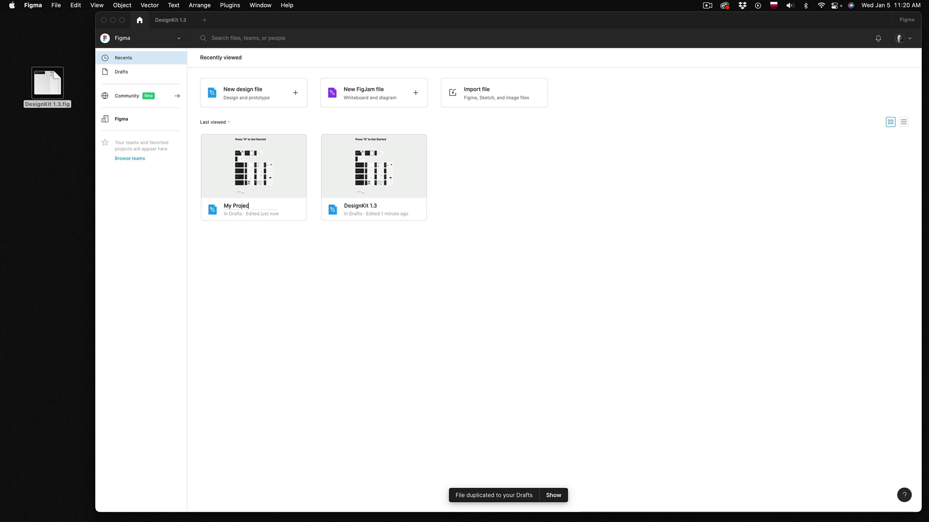
type("t / Working")
Step: Confirm the new name and scroll through the How To page's Welcome guide frames
key("Return")
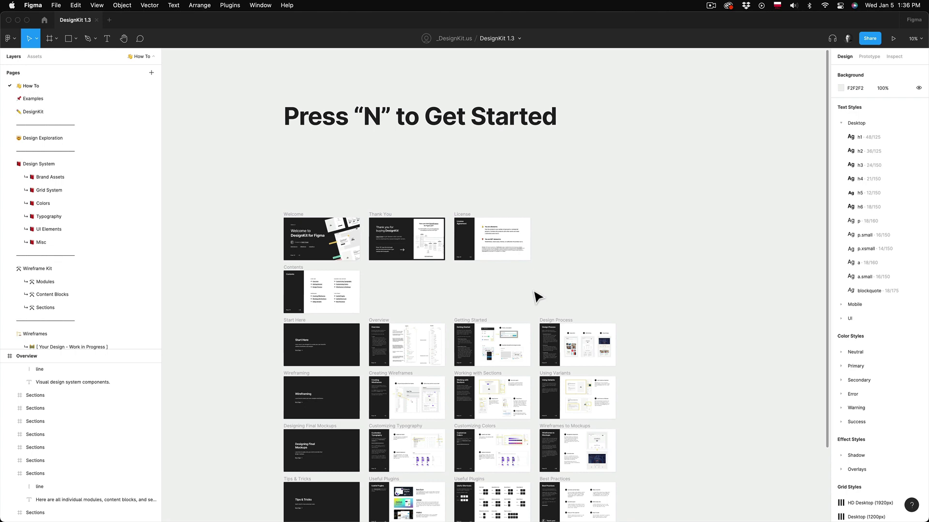
scroll(430, 157, "up", 2, "ctrl")
scroll(431, 157, "down", 5)
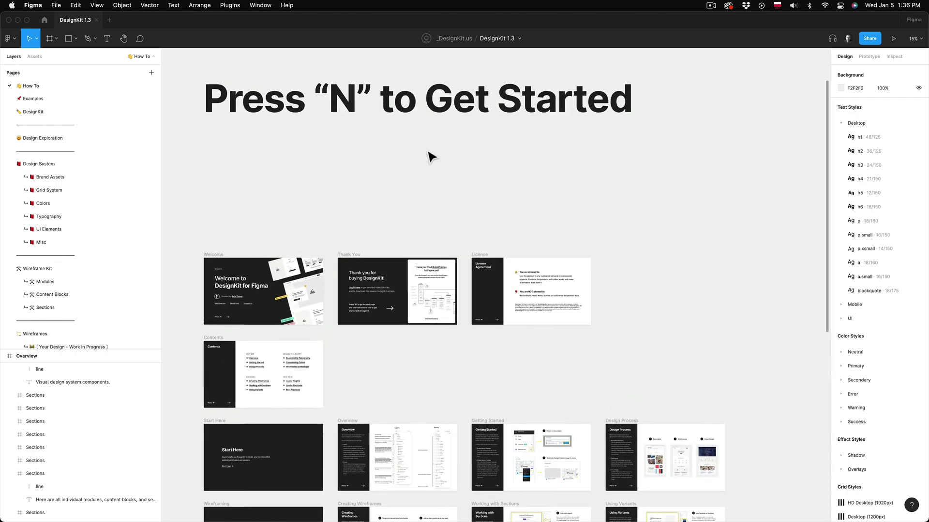
scroll(430, 157, "down", 5)
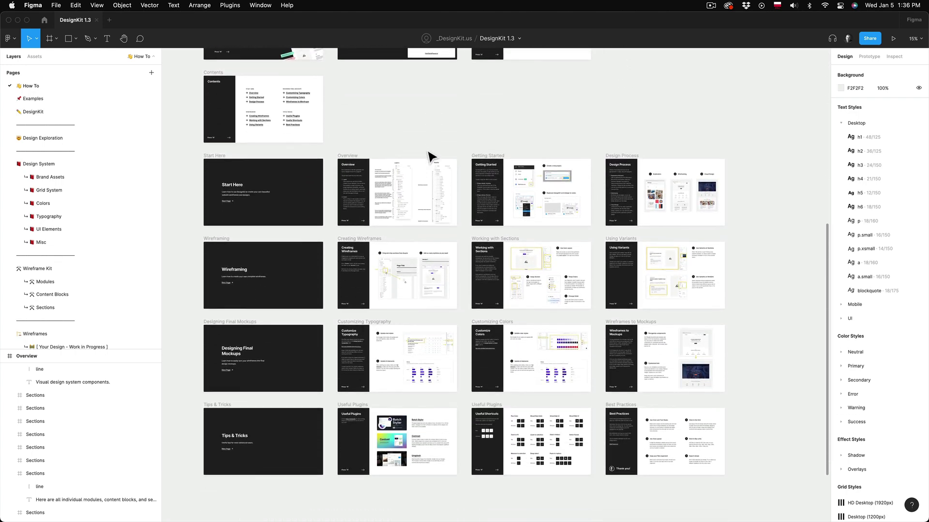
scroll(428, 156, "down", 2)
scroll(428, 155, "up", 2)
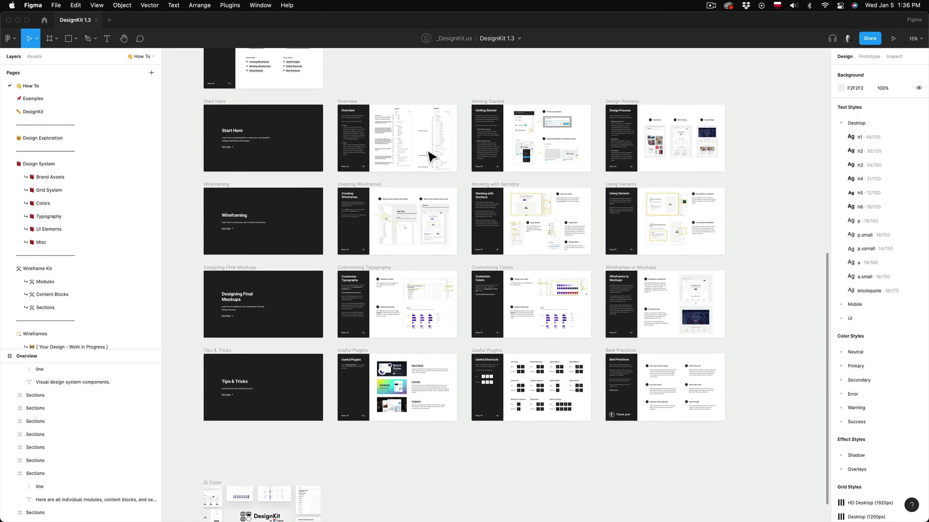
scroll(429, 156, "up", 1, "ctrl")
scroll(430, 156, "up", 3, "ctrl")
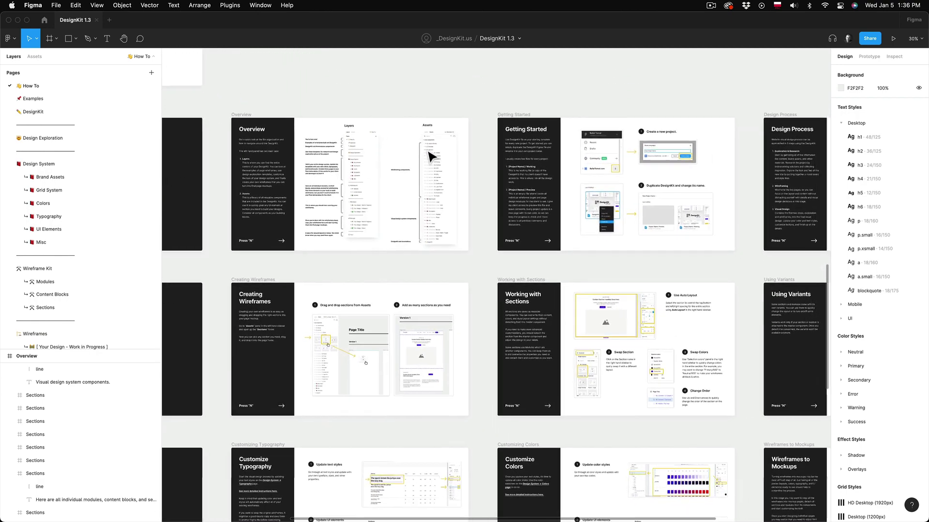
Step: Pan right across the remaining How To guide frames through Best Practices
scroll(431, 155, "right", 2)
scroll(431, 157, "up", 3, "ctrl")
scroll(430, 156, "right", 2)
scroll(431, 156, "down", 7)
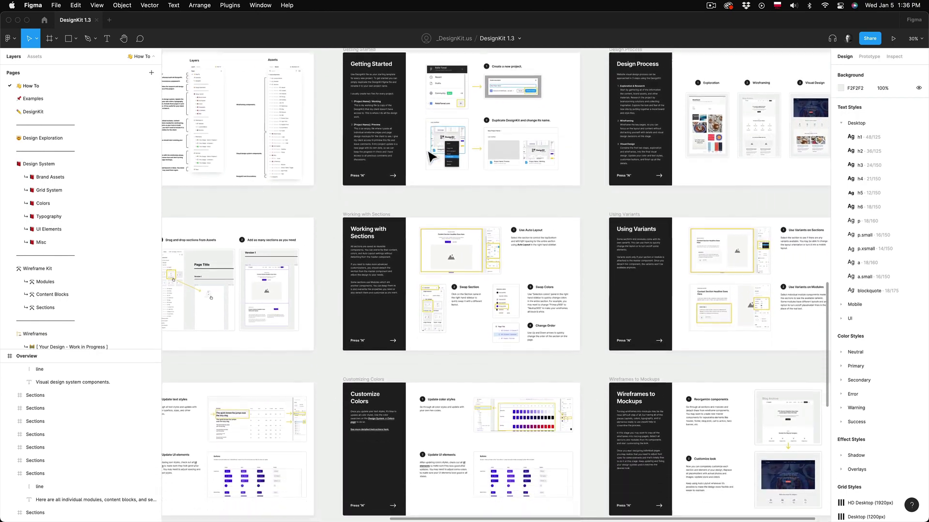
scroll(428, 155, "down", 1)
scroll(431, 154, "up", 3)
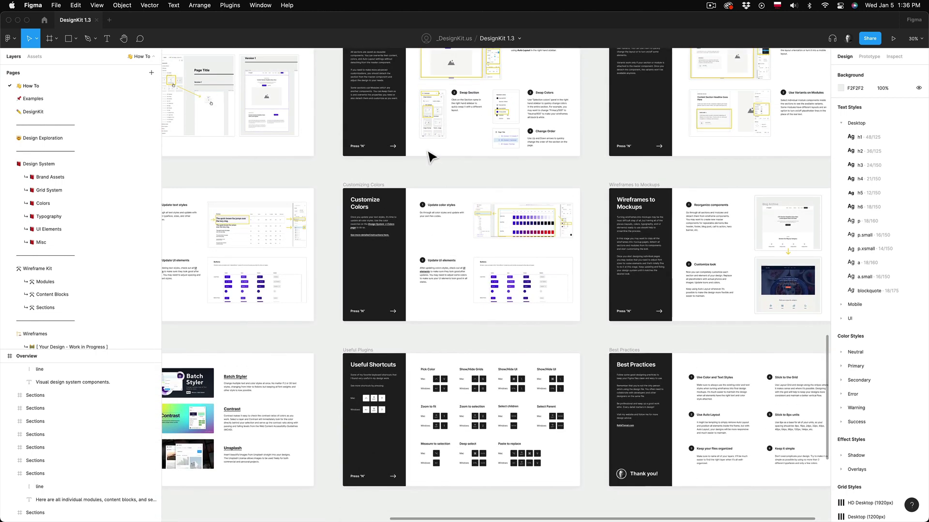
scroll(430, 154, "right", 3)
scroll(429, 155, "up", 6)
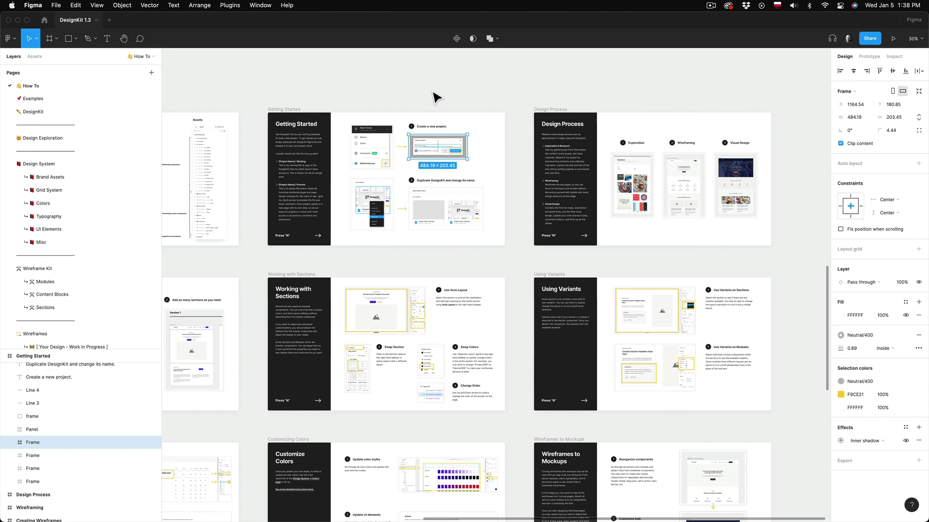
Step: Deselect the frame, switch to the Examples page and pan across the wireframes to Ecommerce checkout
left_click(435, 96)
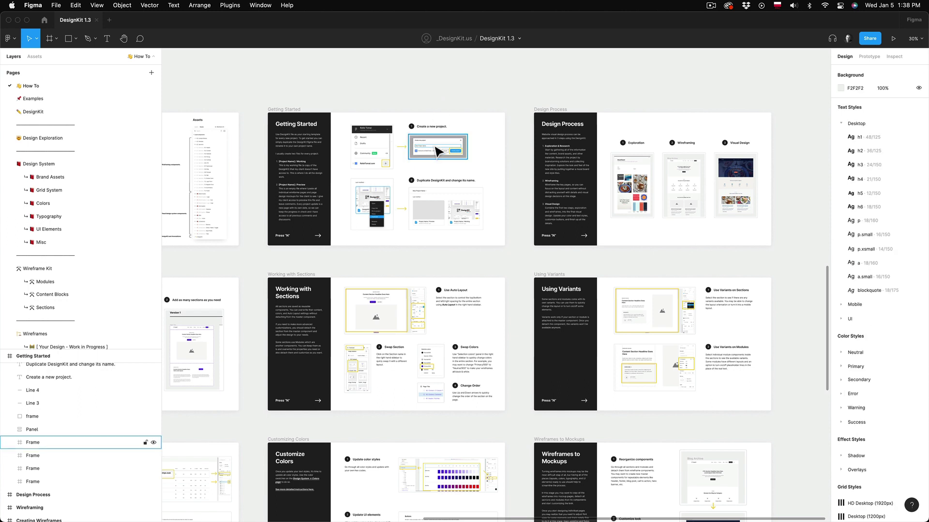
left_click(33, 98)
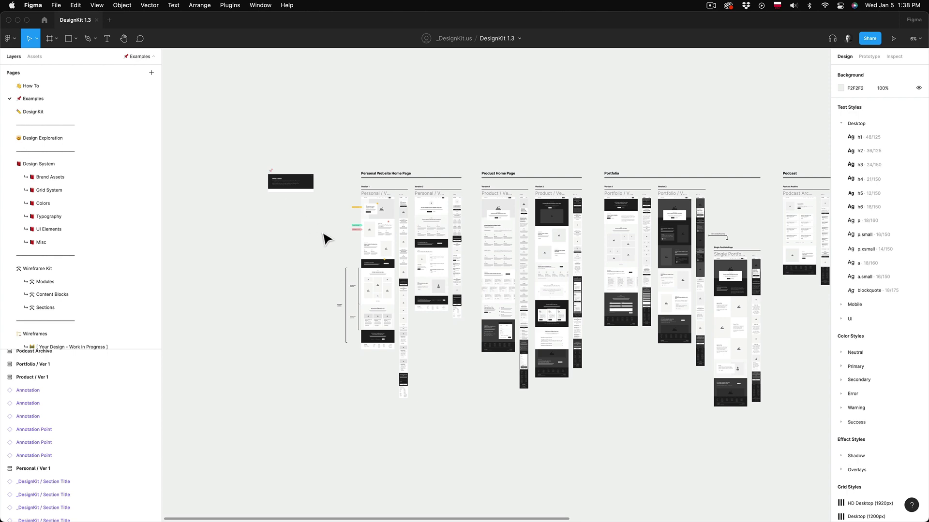
scroll(356, 253, "up", 5)
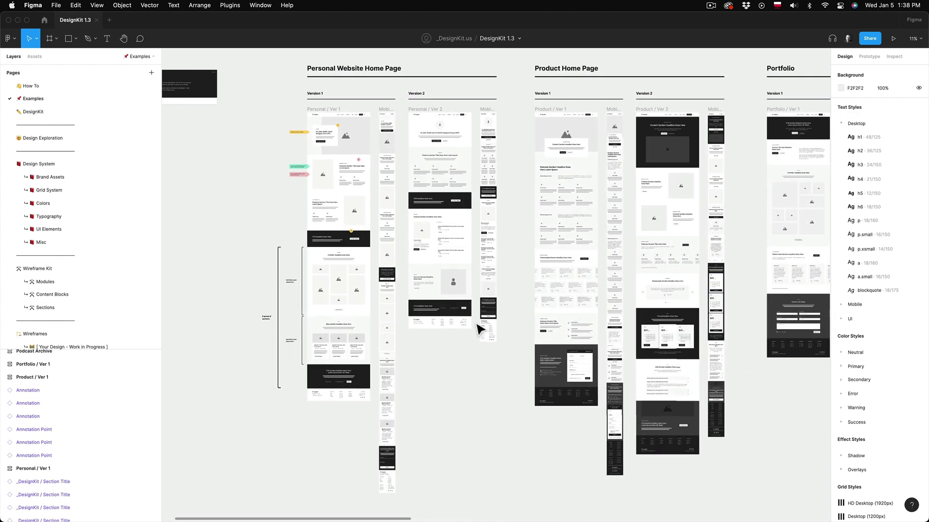
scroll(479, 328, "right", 10)
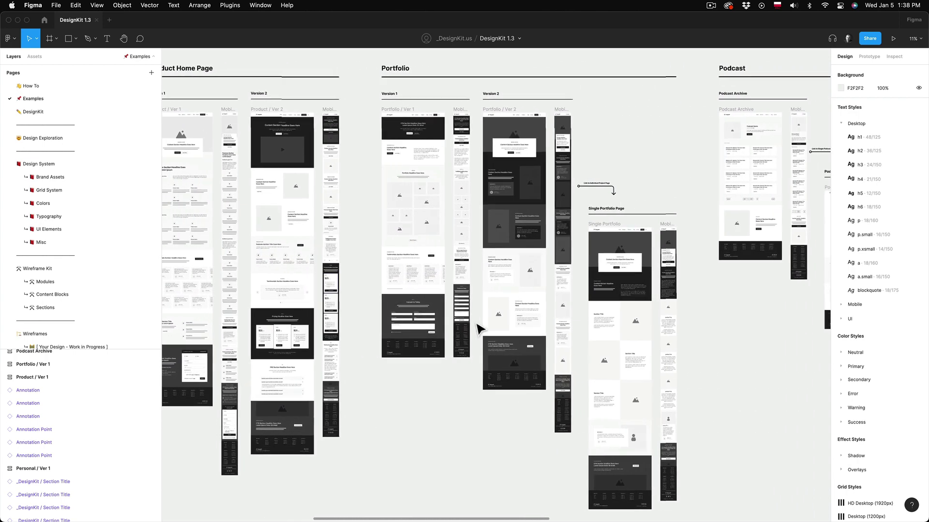
scroll(478, 328, "right", 8)
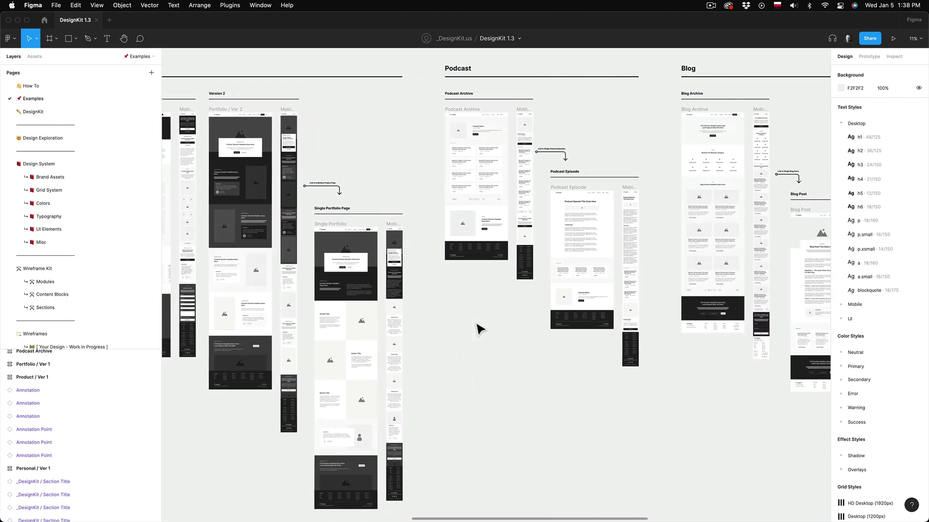
scroll(478, 328, "right", 8)
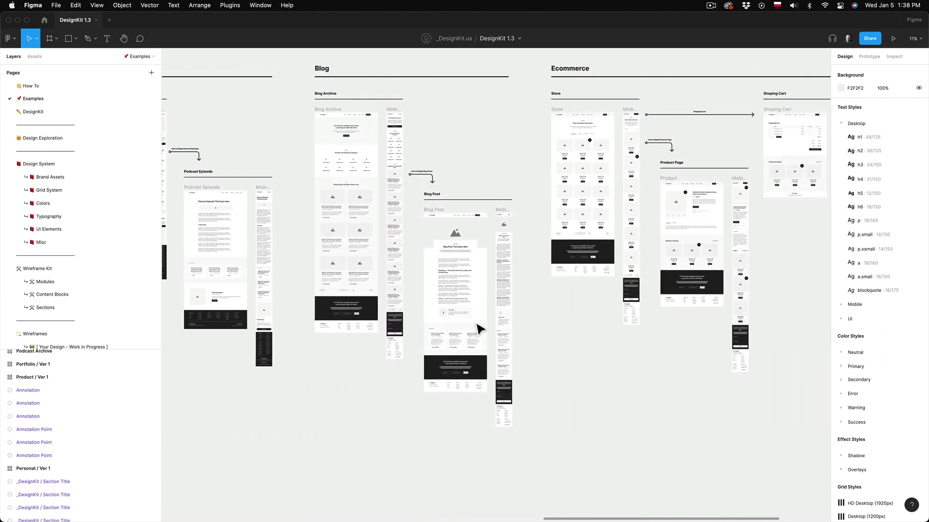
scroll(479, 329, "right", 6)
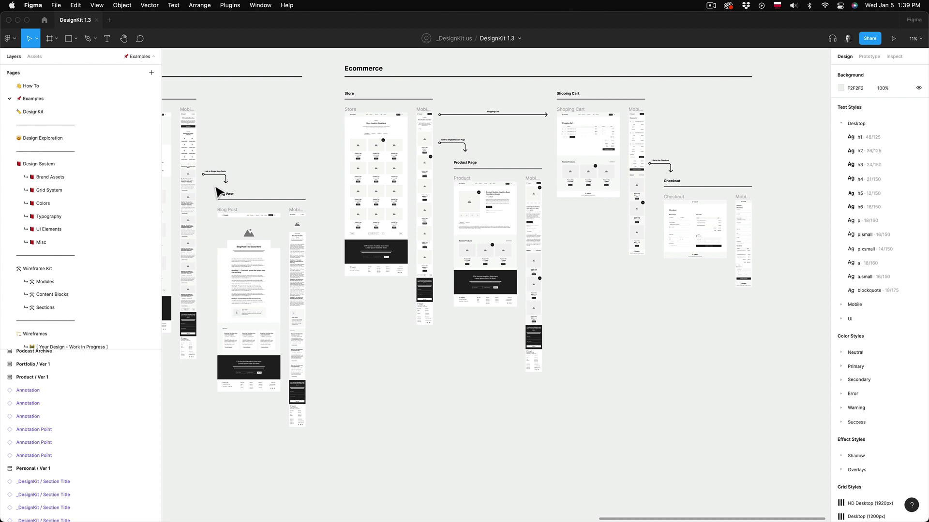
Step: Switch to the DesignKit page and pan from Annotations, Arrows and Spacing to DesignKit Elements
left_click(57, 112)
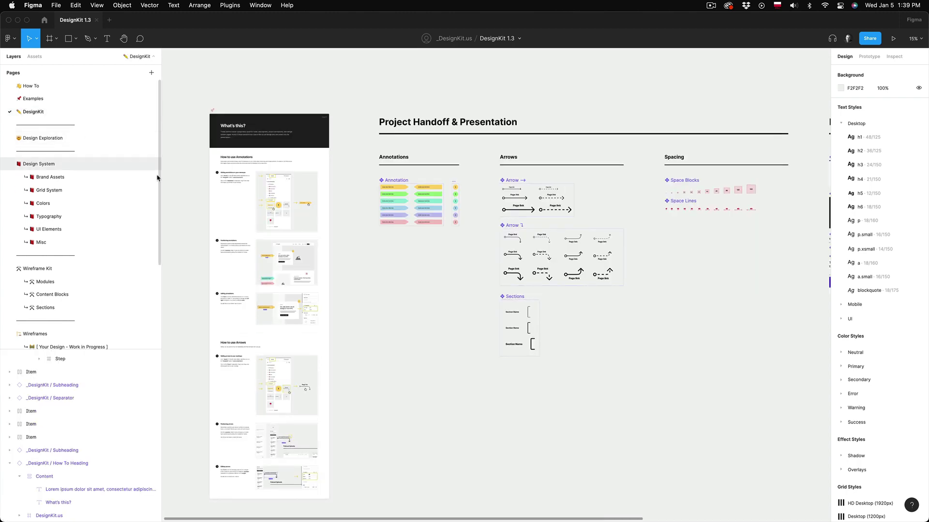
scroll(464, 191, "up", 5)
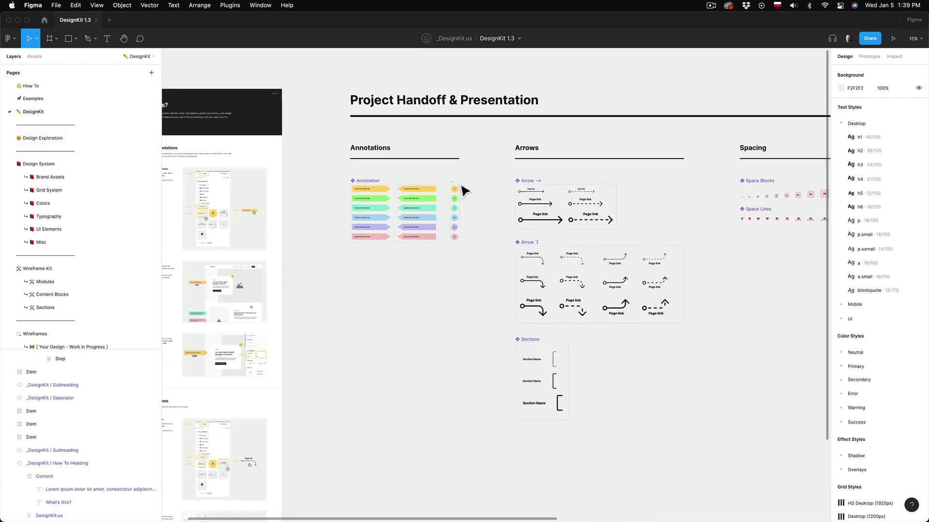
scroll(464, 191, "right", 10)
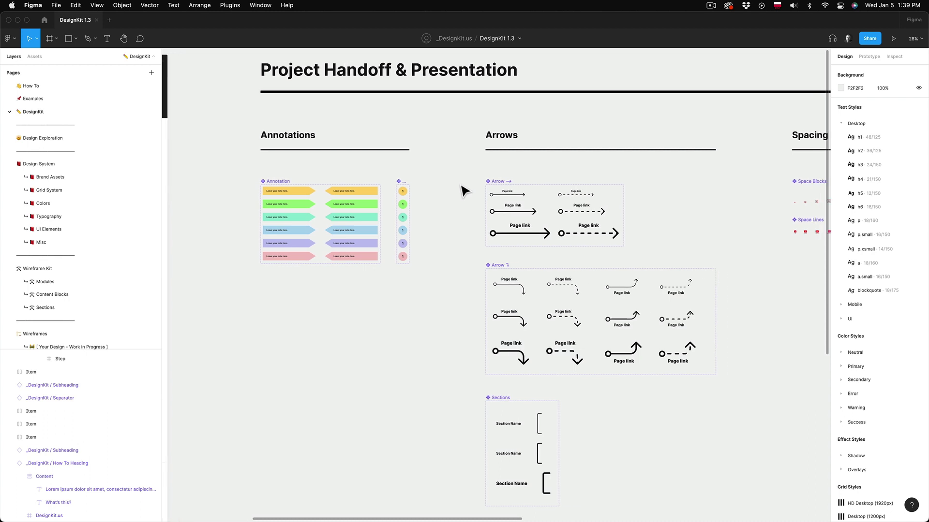
scroll(464, 191, "right", 12)
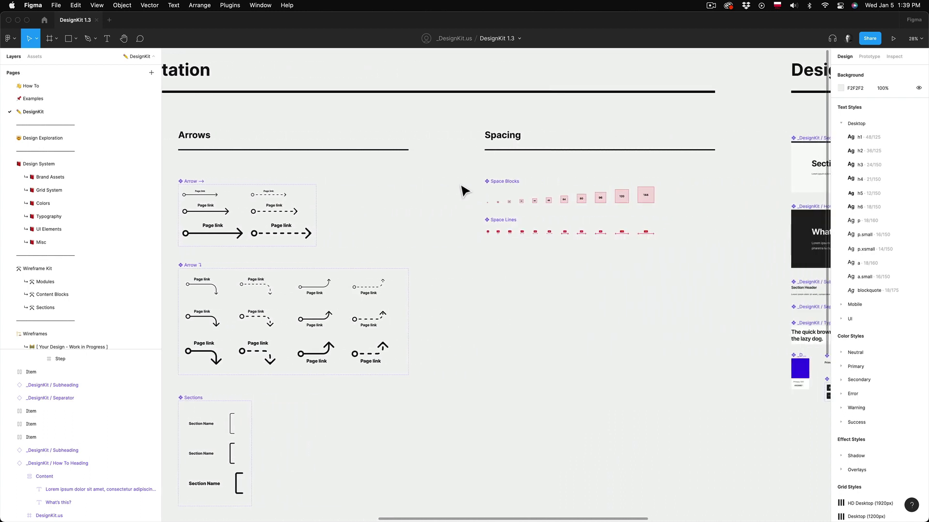
scroll(464, 191, "right", 7)
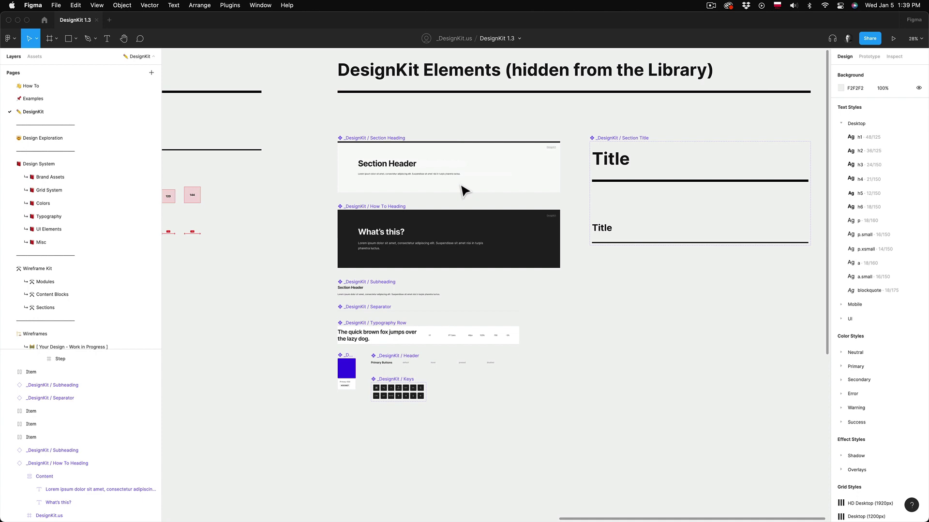
scroll(464, 191, "right", 3)
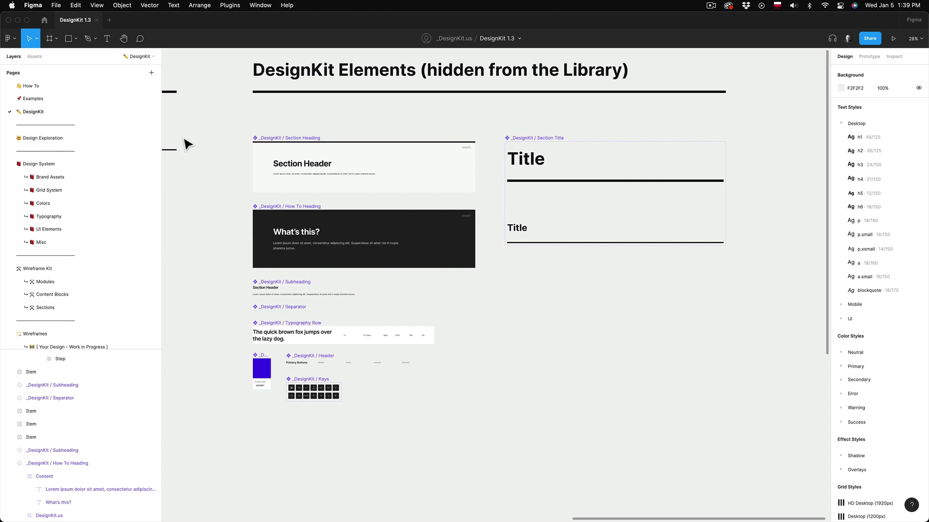
Step: Switch to Design Exploration and pan across Research, Mood Board and both Style Tiles frames
left_click(52, 139)
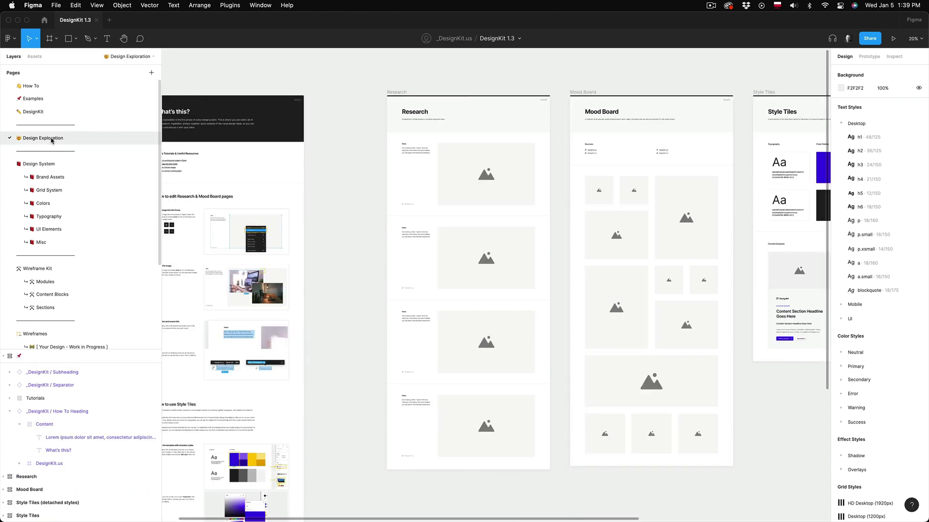
scroll(321, 176, "down", 3)
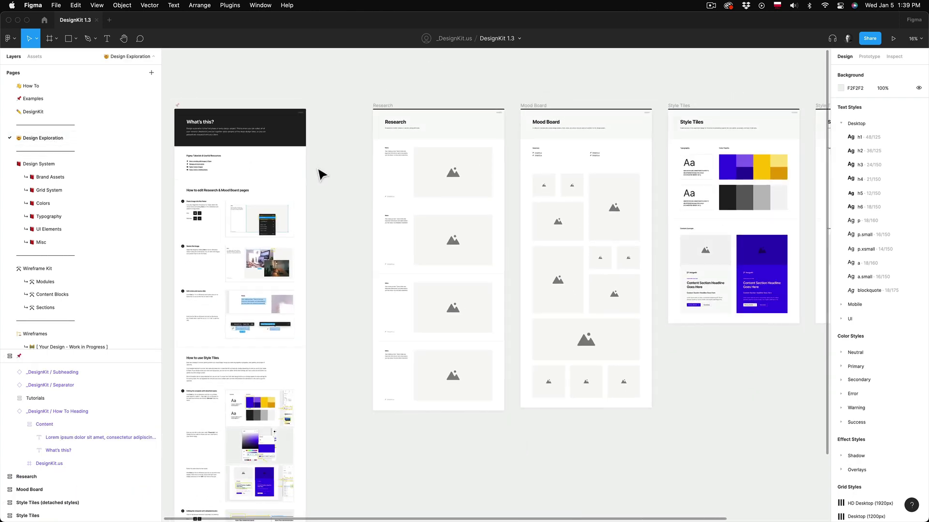
scroll(321, 176, "up", 5)
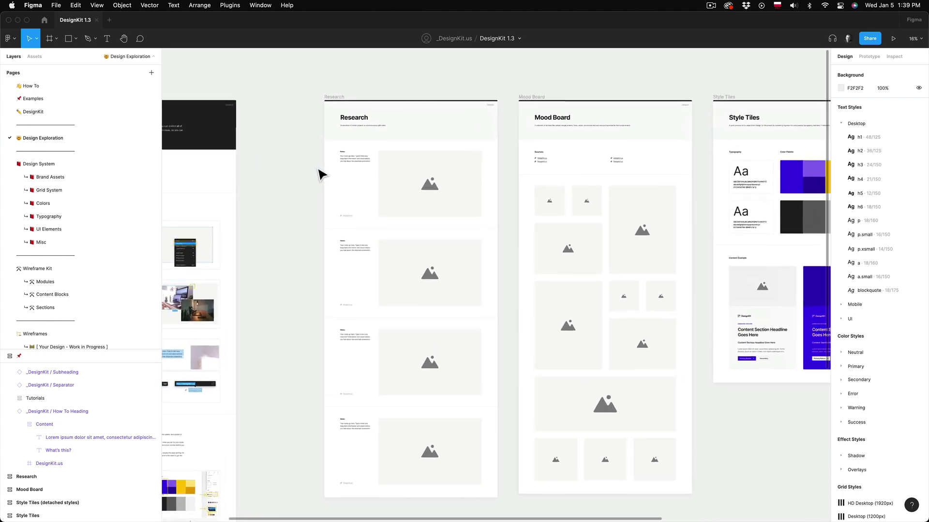
scroll(321, 175, "down", 1)
scroll(321, 175, "right", 5)
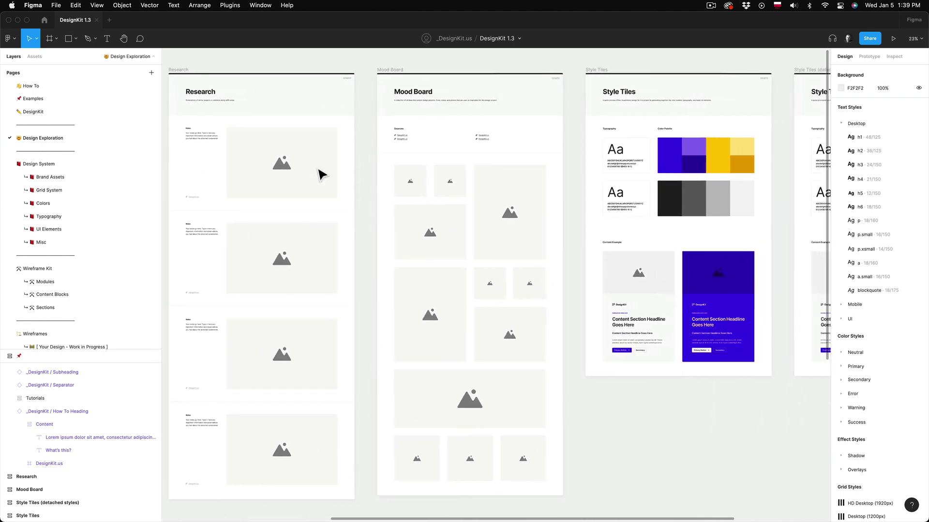
scroll(321, 175, "right", 8)
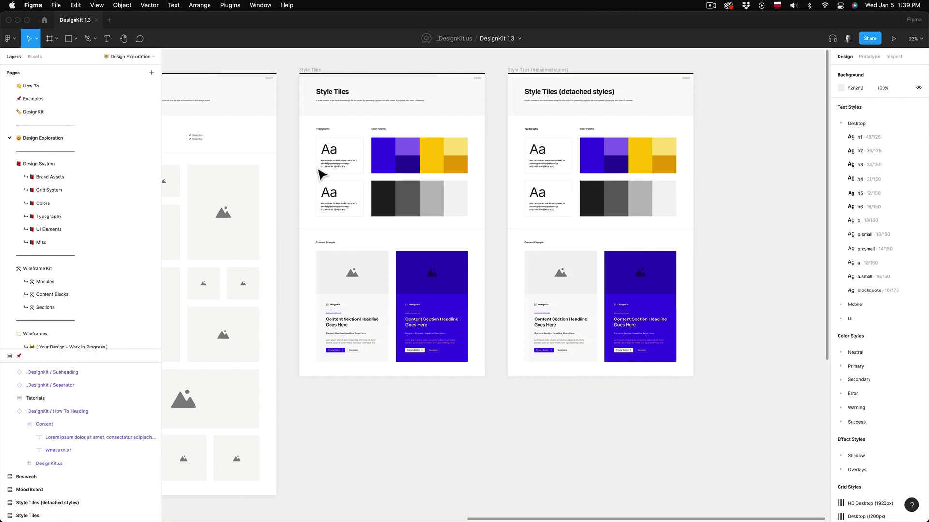
Step: Open the Brand Assets page and pan across its canvas
left_click(61, 178)
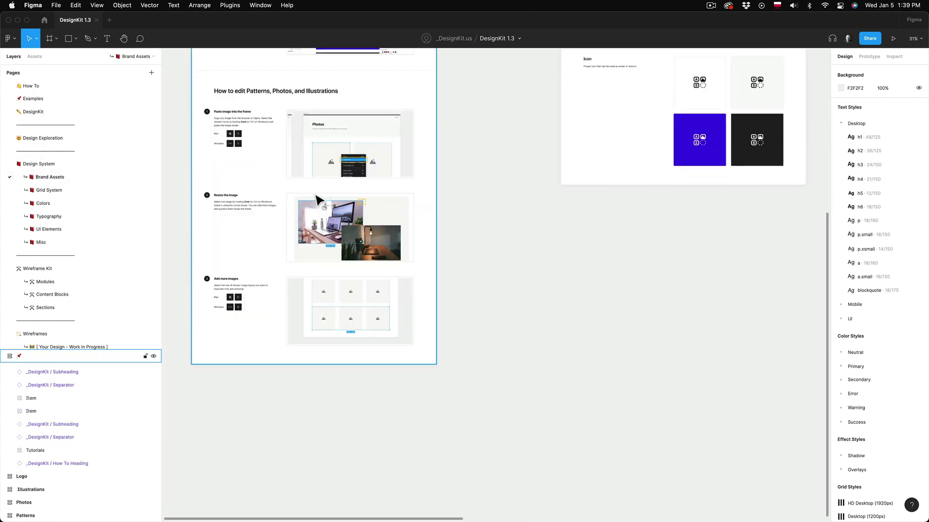
scroll(317, 200, "up", 5)
scroll(317, 201, "up", 2)
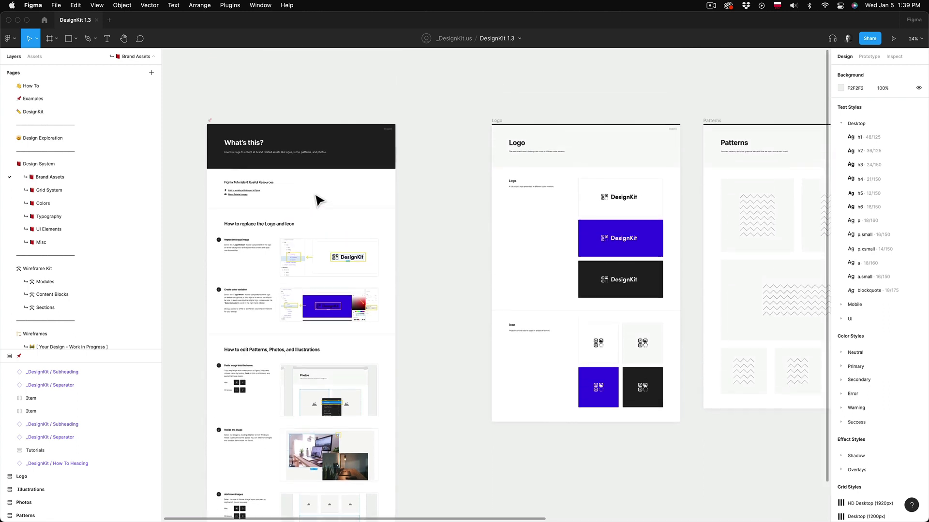
scroll(316, 201, "right", 10)
scroll(316, 200, "up", 2)
scroll(317, 200, "right", 9)
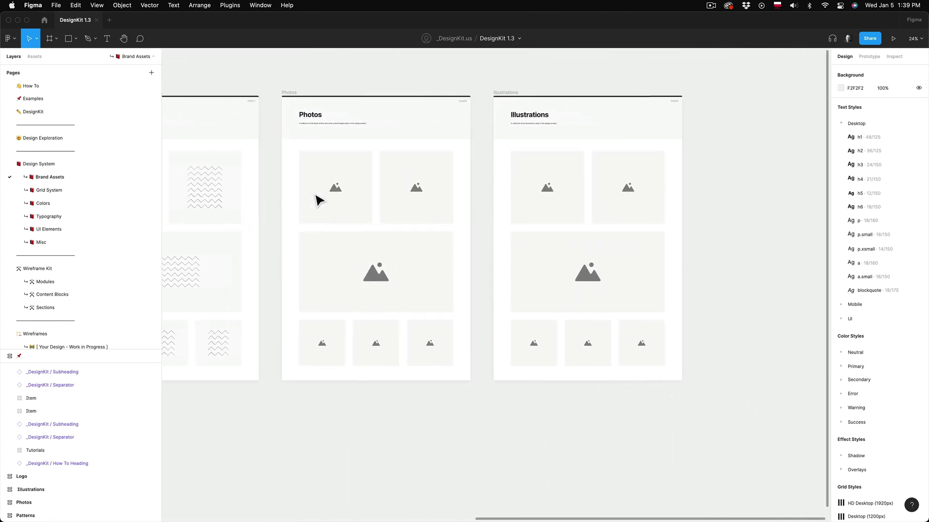
Step: Open the Grid System page and pan around its layouts
left_click(107, 190)
scroll(259, 207, "down", 2)
scroll(259, 206, "left", 2)
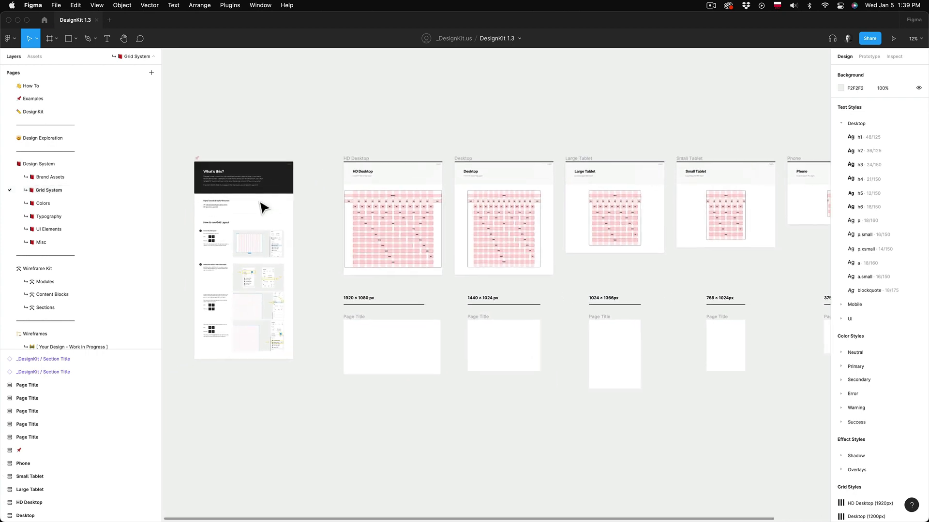
scroll(261, 207, "up", 3)
scroll(261, 207, "right", 3)
scroll(263, 205, "up", 1)
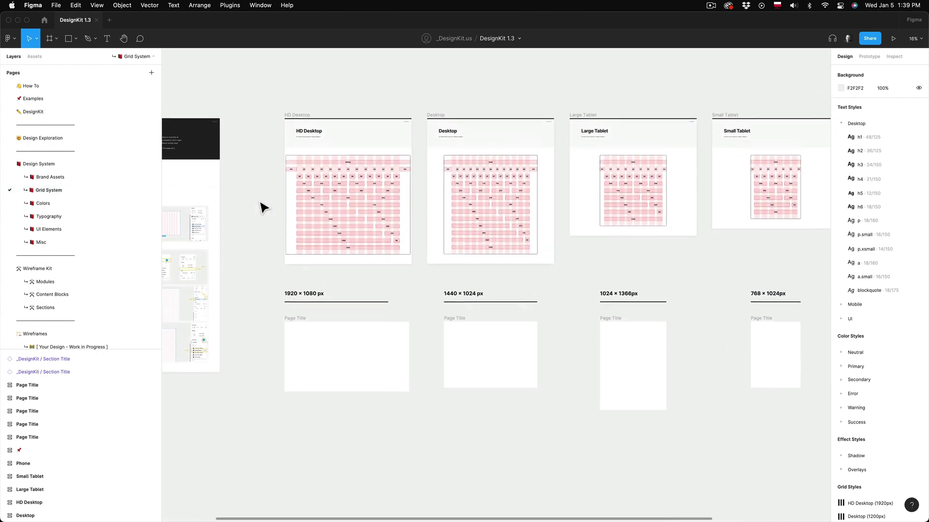
Step: View the Colors page, then the Typography page
left_click(110, 203)
scroll(431, 189, "up", 2)
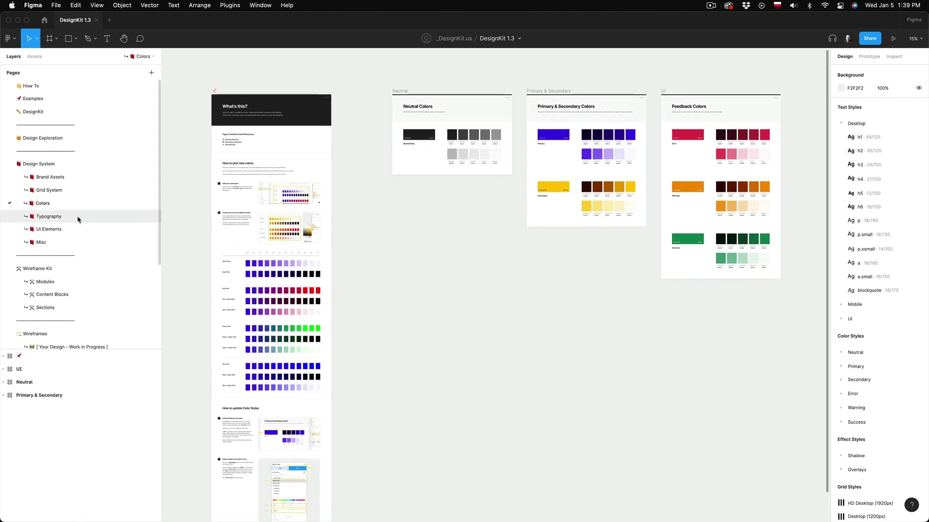
left_click(78, 219)
scroll(429, 222, "up", 1)
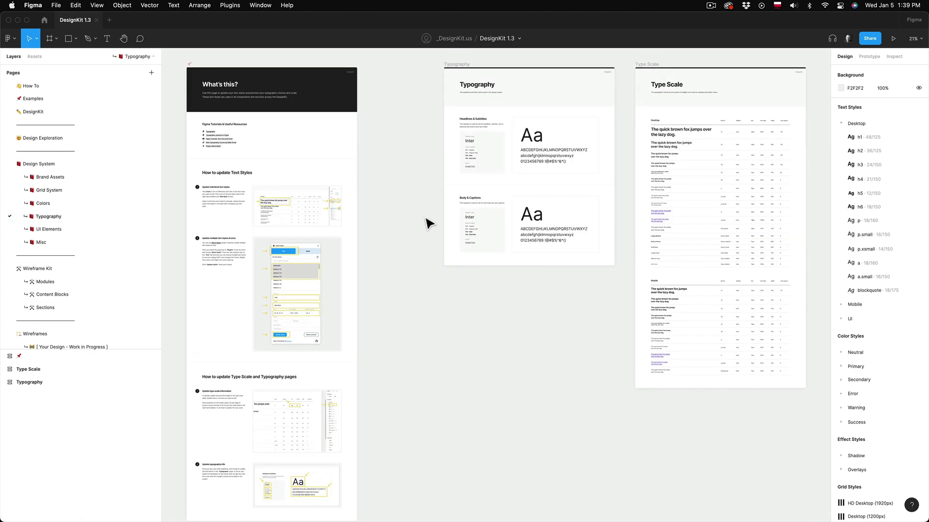
Step: Pan across the UI Elements page, then move on to the Wireframe Kit Modules page
left_click(92, 228)
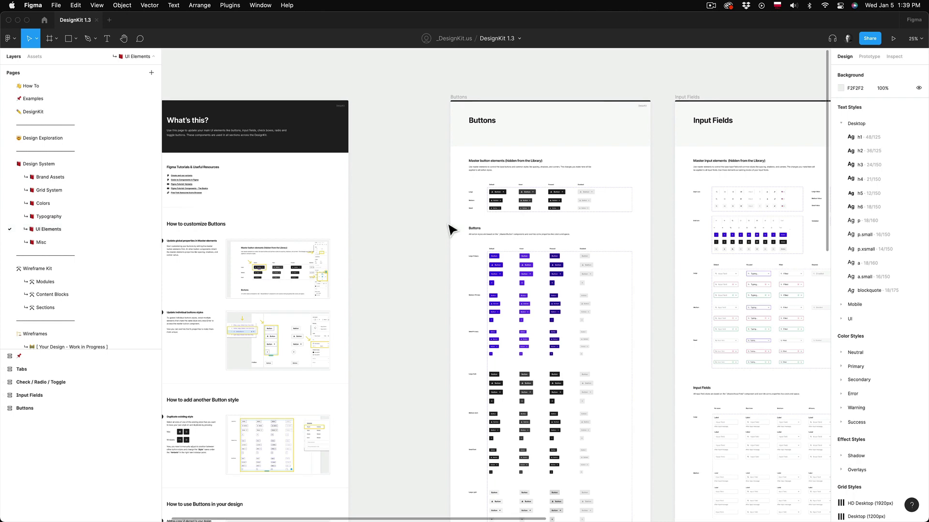
scroll(450, 229, "down", 2)
scroll(449, 230, "right", 5)
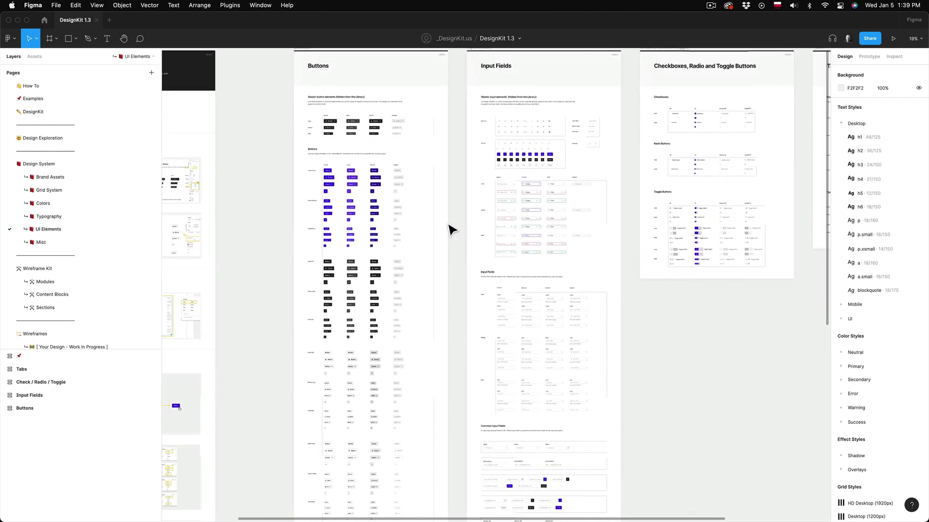
scroll(450, 229, "right", 5)
scroll(450, 230, "up", 1)
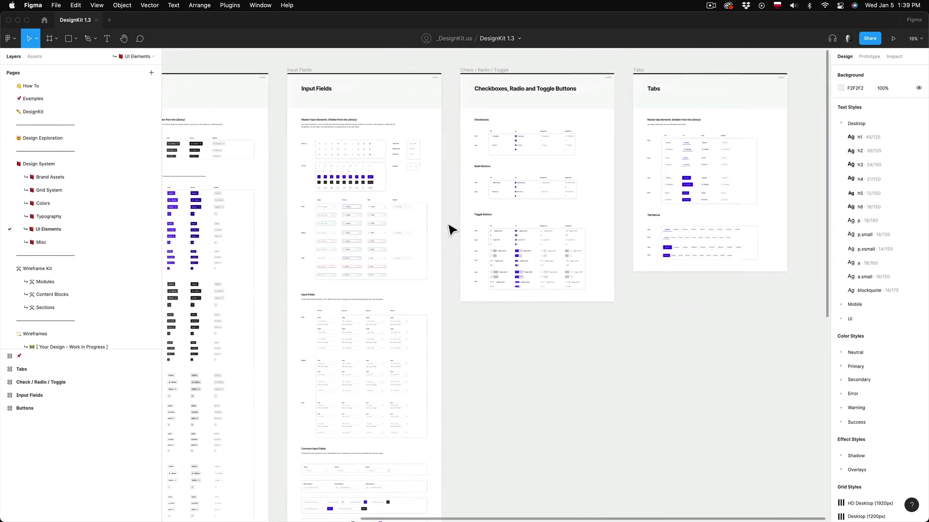
left_click(66, 283)
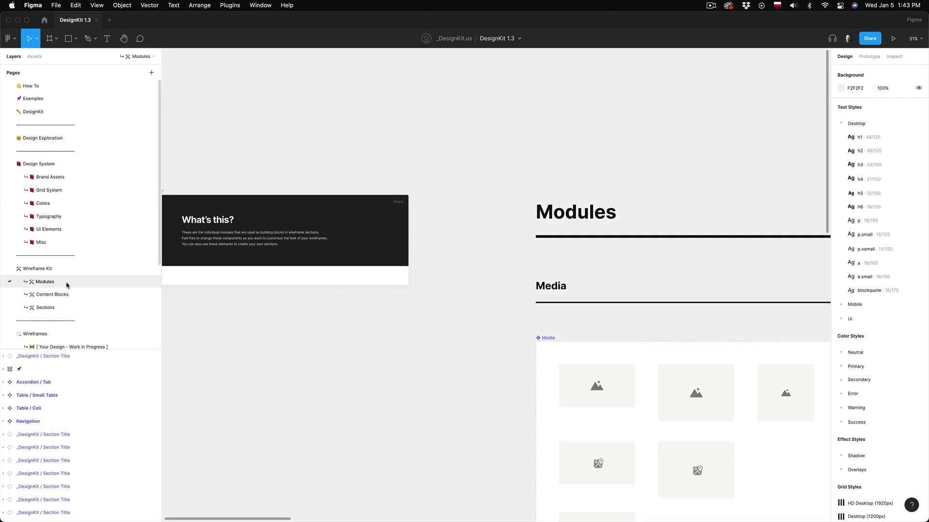
Step: Scroll across the Modules page, starting from the intro frame and Media section
scroll(290, 305, "down", 5)
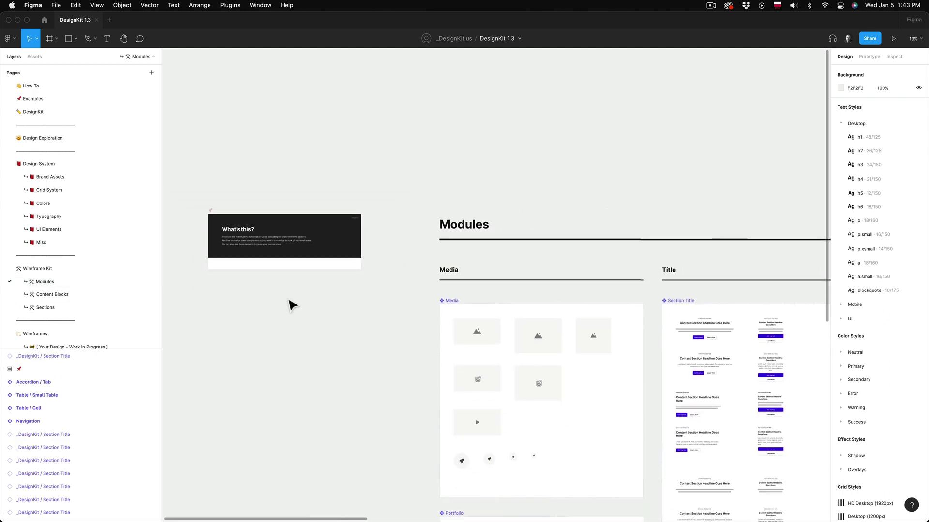
scroll(290, 305, "down", 3)
scroll(292, 305, "right", 5)
scroll(292, 305, "down", 2)
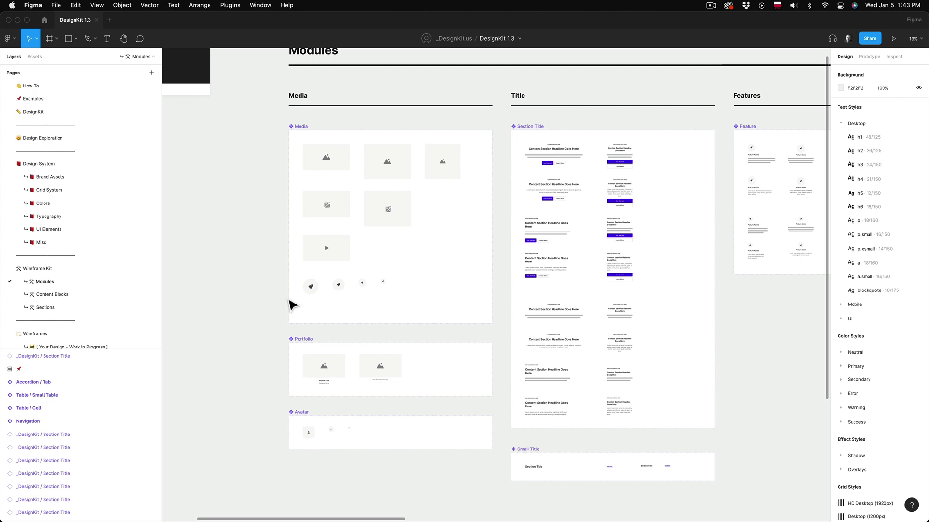
scroll(293, 304, "right", 15)
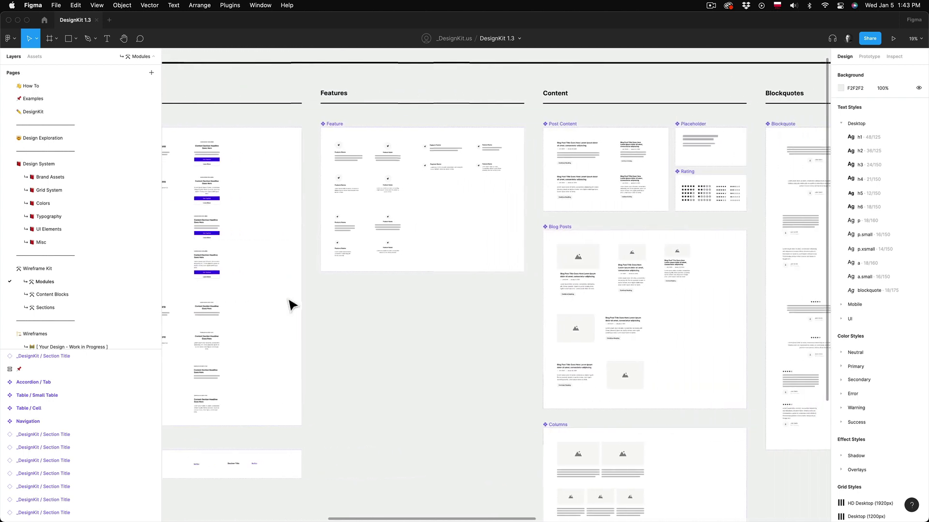
scroll(290, 305, "right", 10)
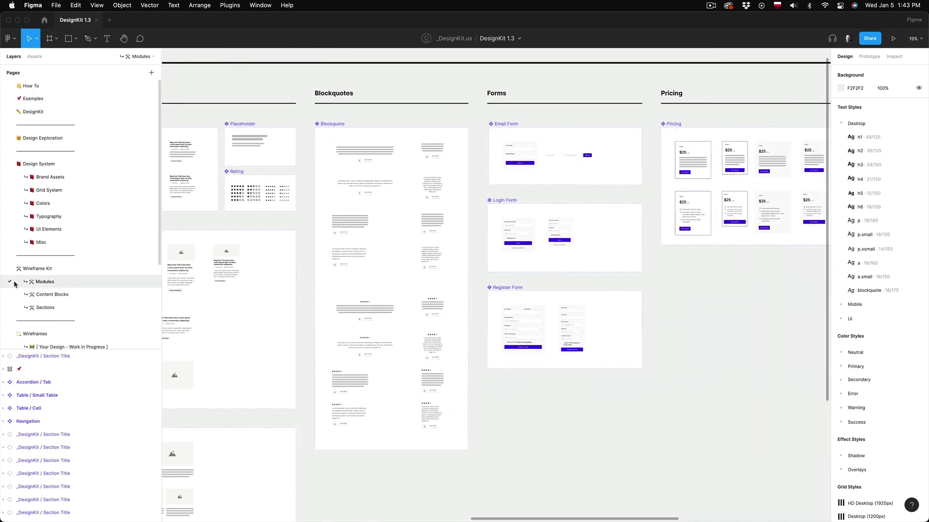
Step: Open the Content Blocks page and pan right across its blocks
left_click(51, 295)
scroll(252, 297, "up", 10)
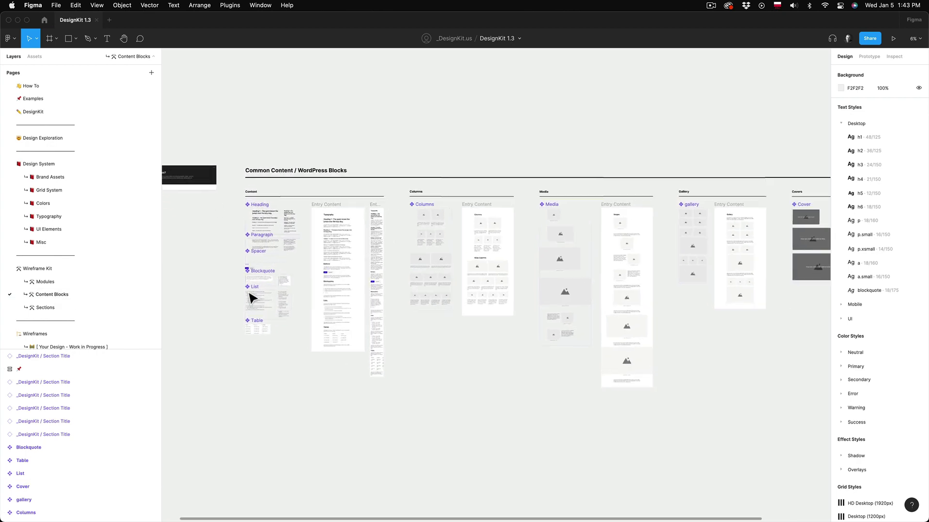
scroll(252, 297, "right", 14)
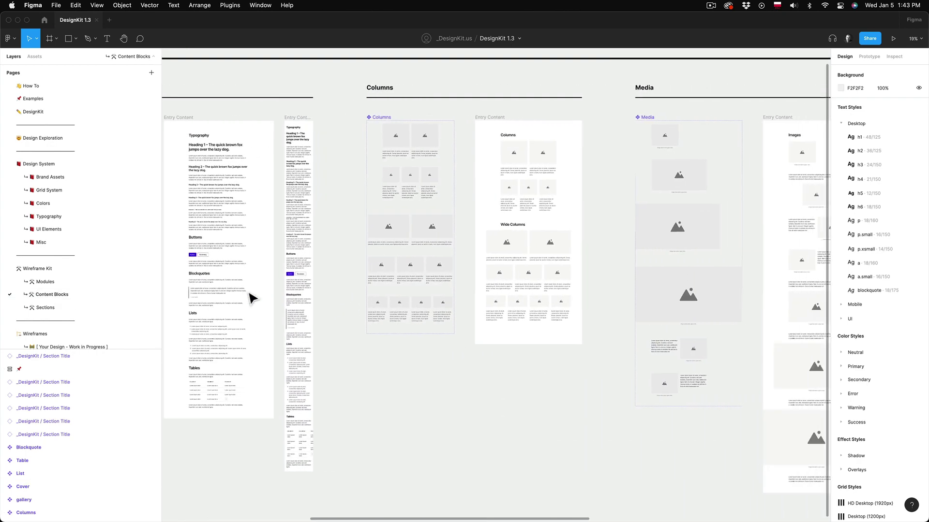
scroll(252, 297, "right", 9)
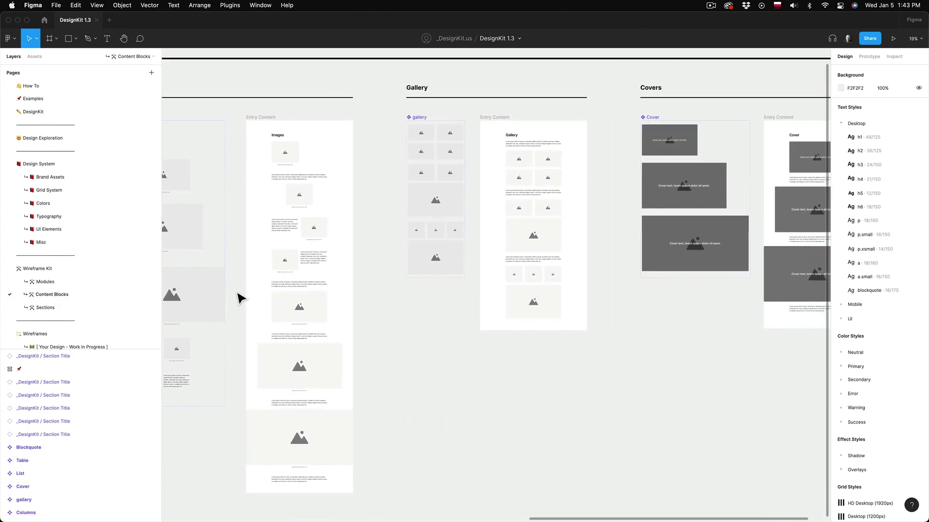
Step: Open the Sections page and pan over to the Ecommerce product, cart and checkout layouts
left_click(76, 309)
scroll(429, 287, "left", 5)
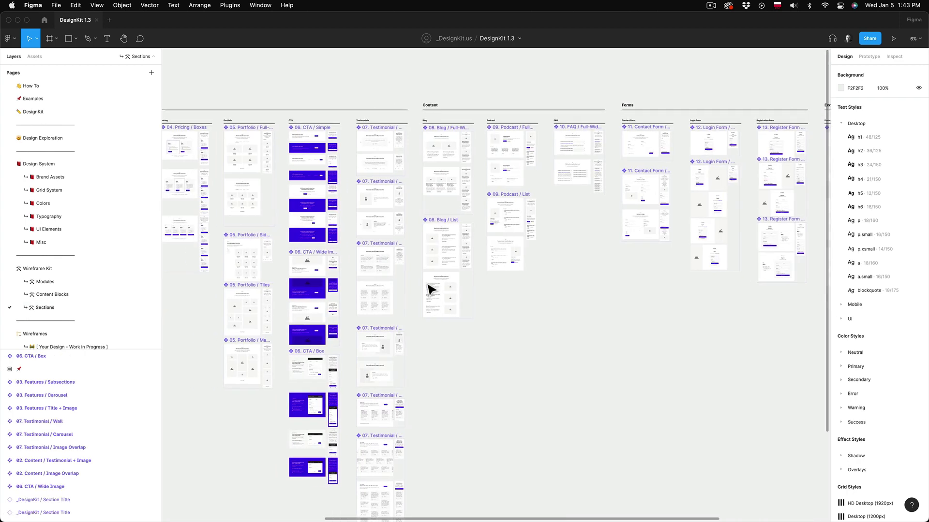
scroll(427, 286, "left", 3)
scroll(428, 286, "up", 5)
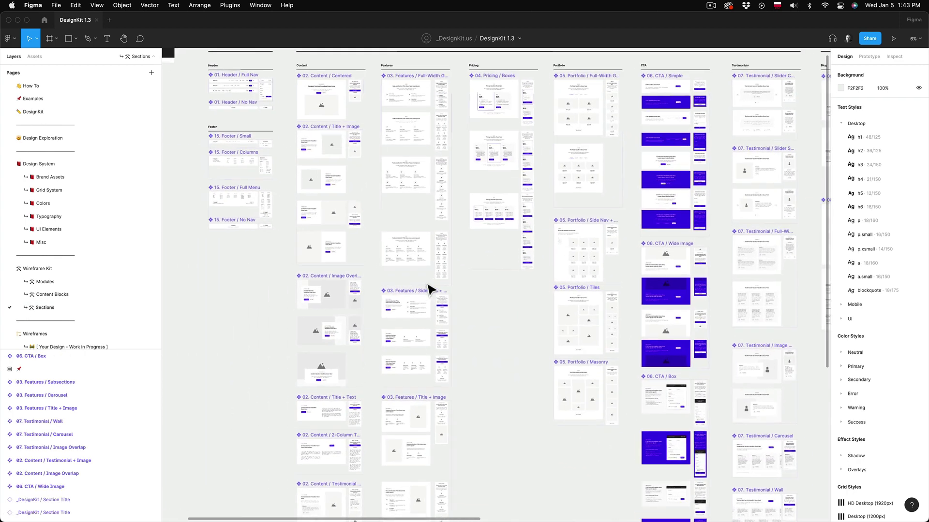
scroll(428, 287, "right", 13)
scroll(428, 288, "up", 4)
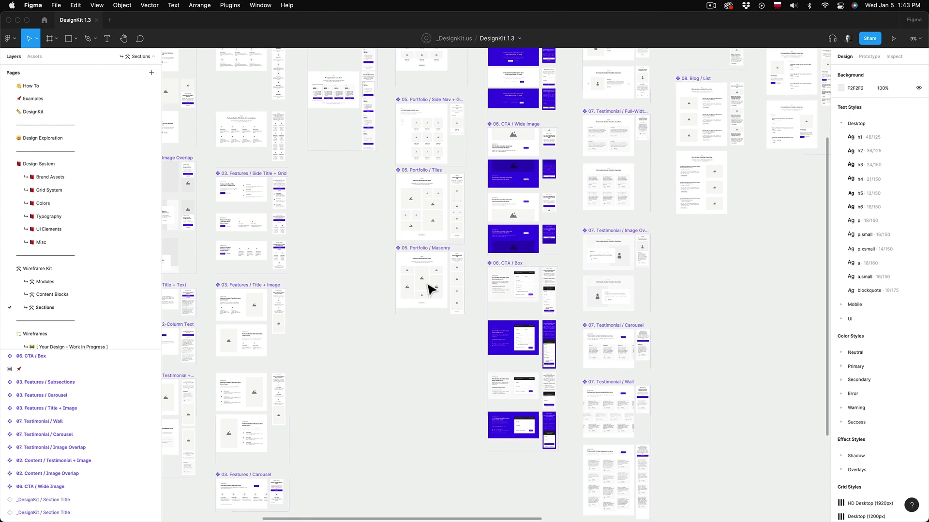
scroll(428, 289, "up", 2)
scroll(428, 289, "right", 15)
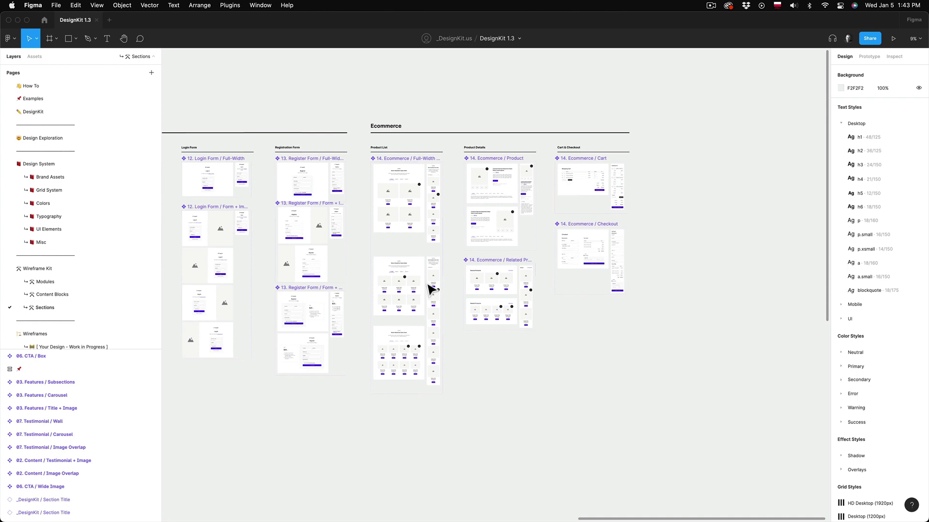
scroll(103, 293, "down", 5)
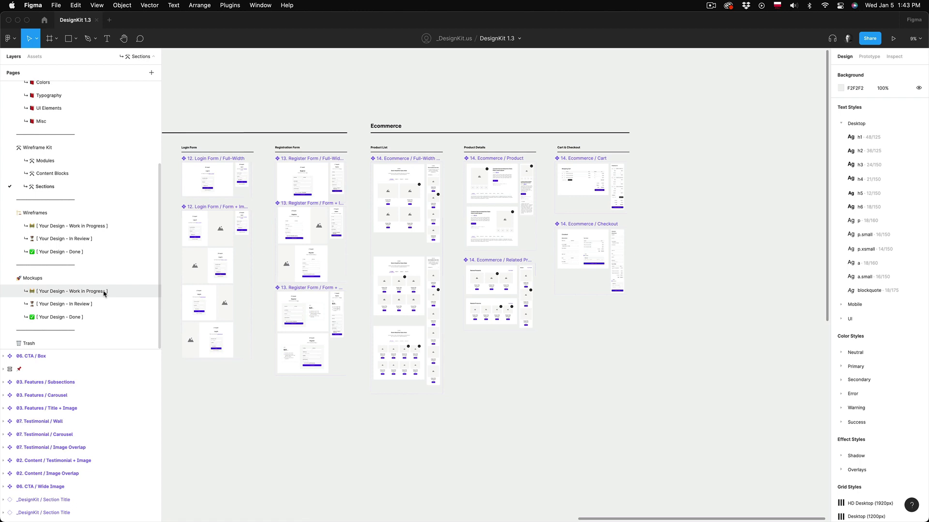
Step: On the Wireframes Work in Progress page, show layout grids with Ctrl+G
left_click(59, 233)
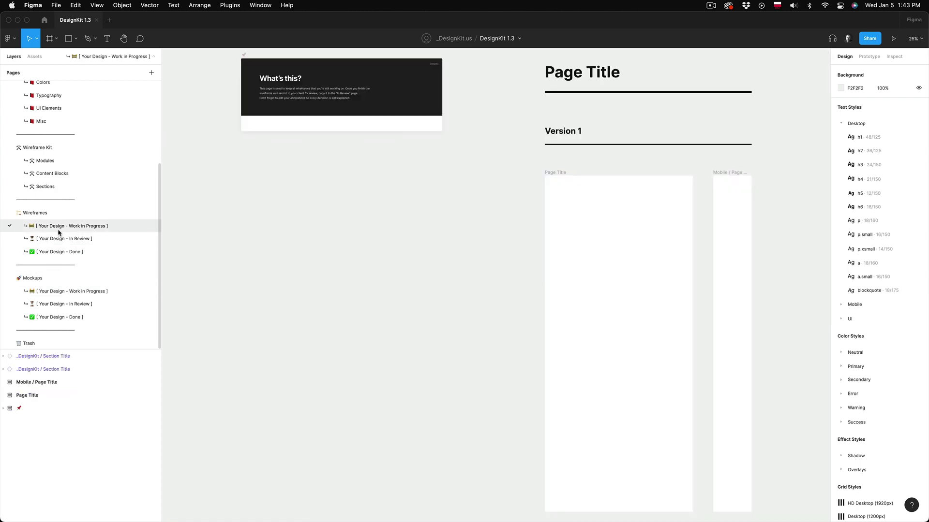
scroll(460, 239, "down", 2)
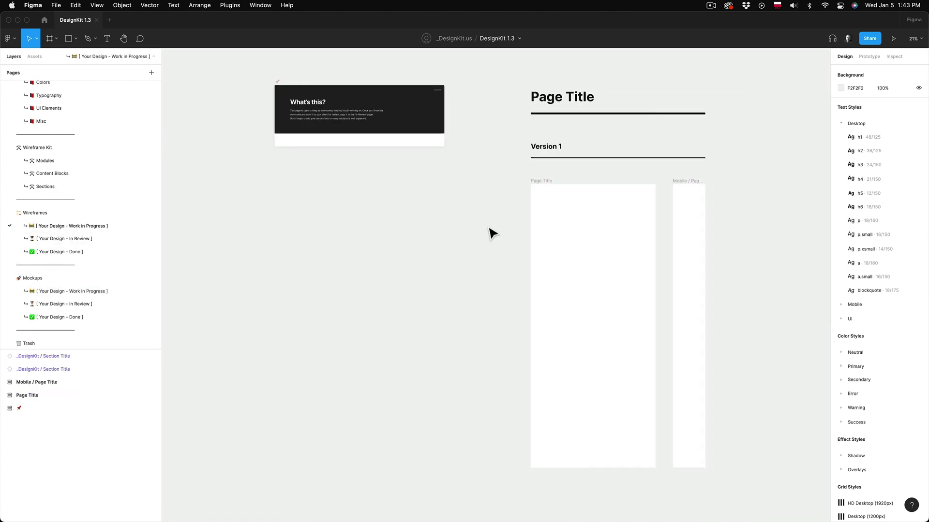
left_click(541, 191)
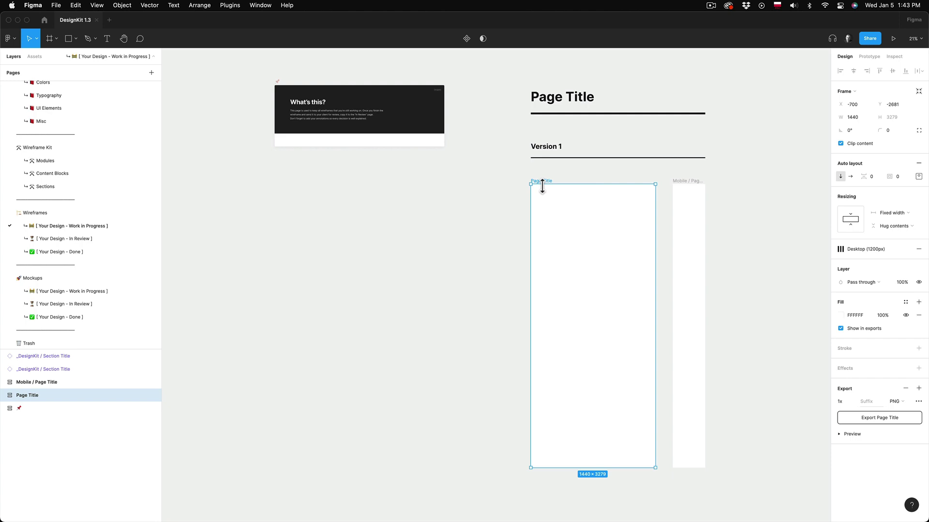
key("ctrl+g")
left_click(497, 214)
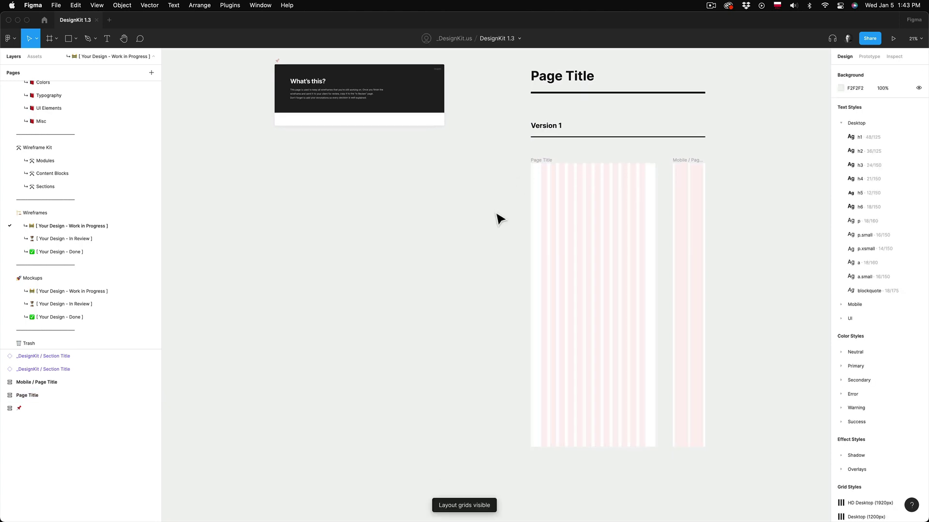
scroll(692, 188, "up", 5)
scroll(692, 189, "up", 4)
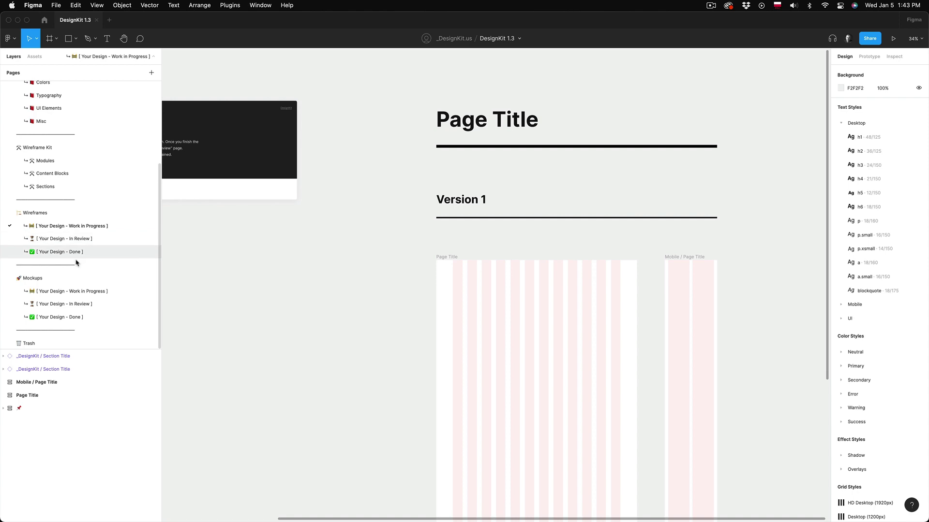
Step: View the Mockups Work in Progress page, then the Mockups Done page
left_click(62, 292)
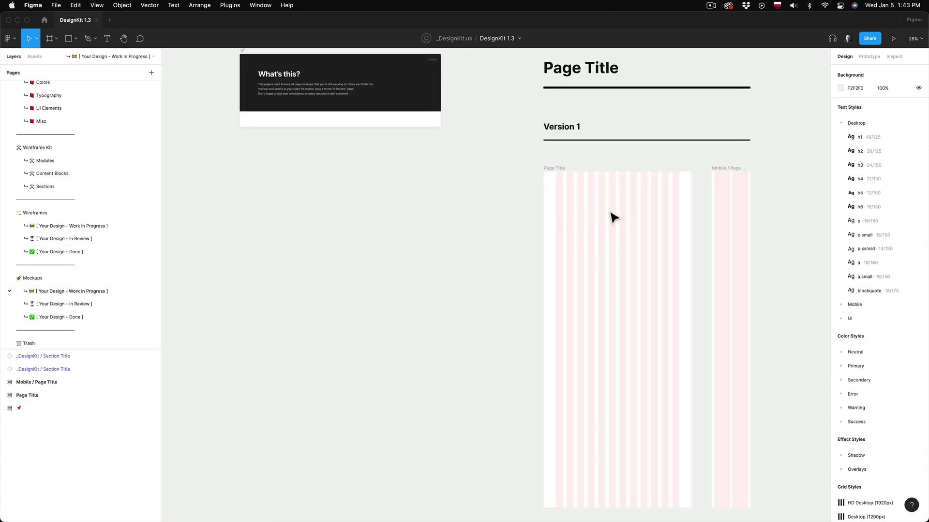
scroll(612, 217, "up", 3)
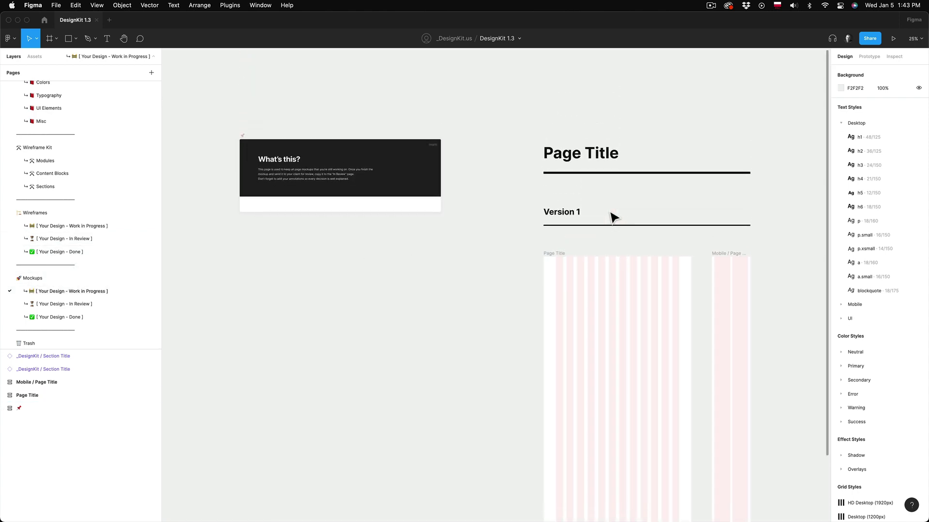
left_click(120, 322)
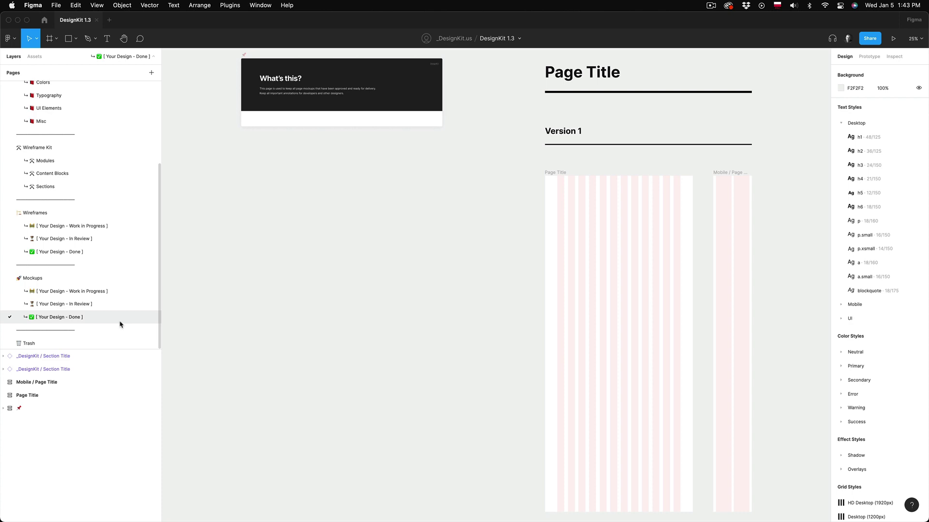
Step: Open the Trash page and pan across its contents
left_click(109, 344)
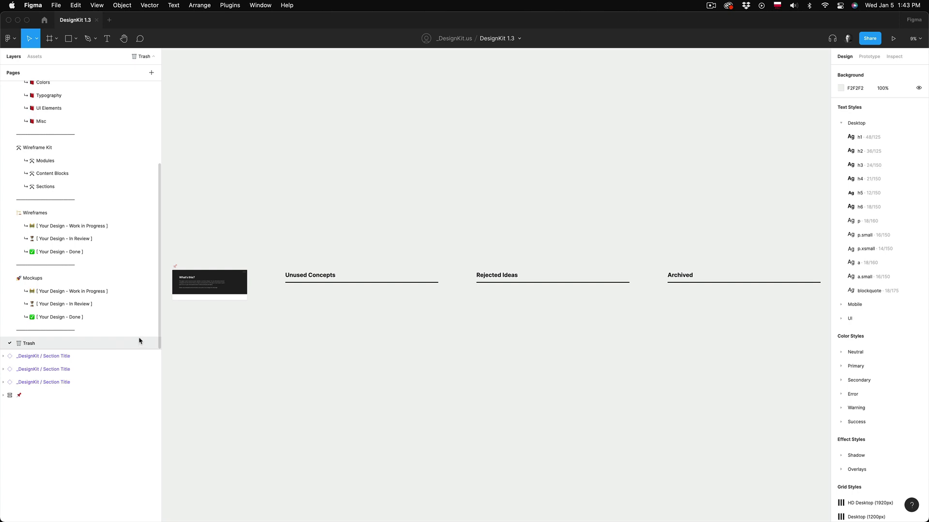
scroll(183, 343, "down", 2)
scroll(253, 301, "right", 3)
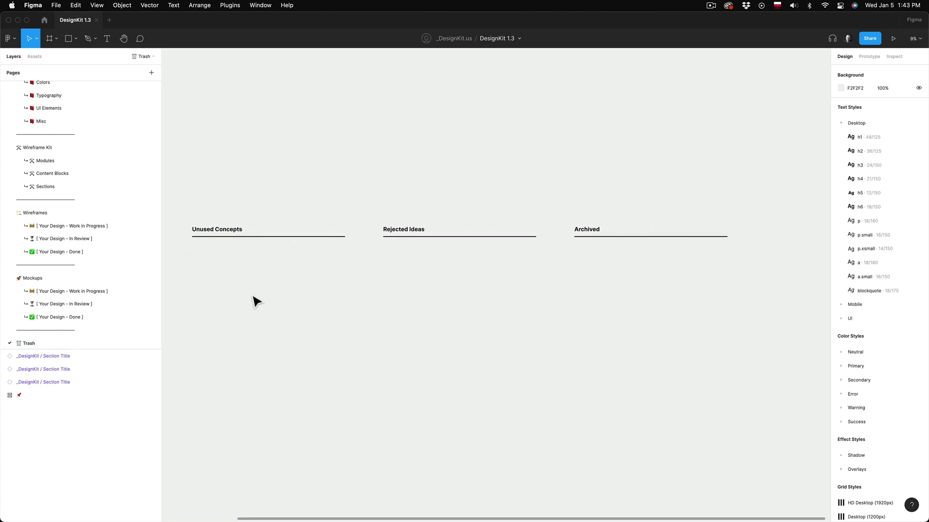
scroll(253, 301, "left", 3)
scroll(257, 302, "left", 1)
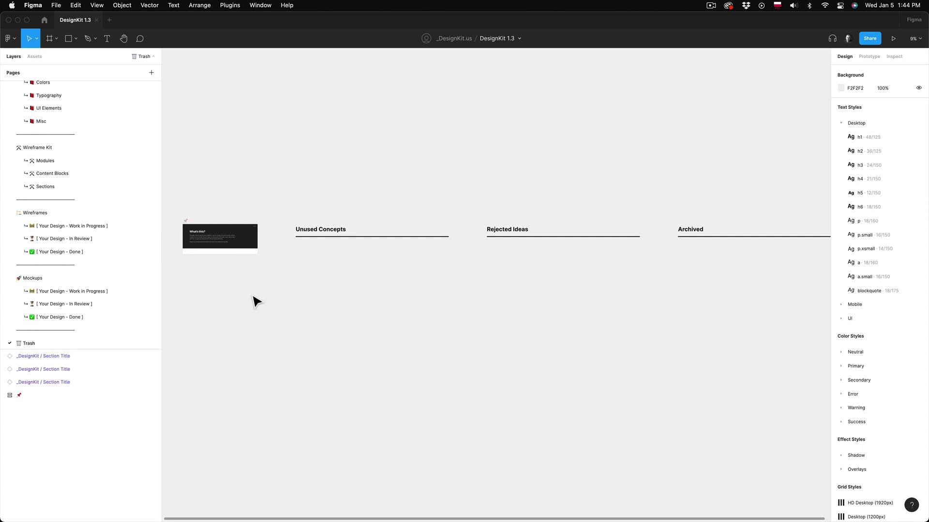
Step: Return to the How To page and scroll to the Press “N” to Get Started heading
scroll(118, 301, "up", 5)
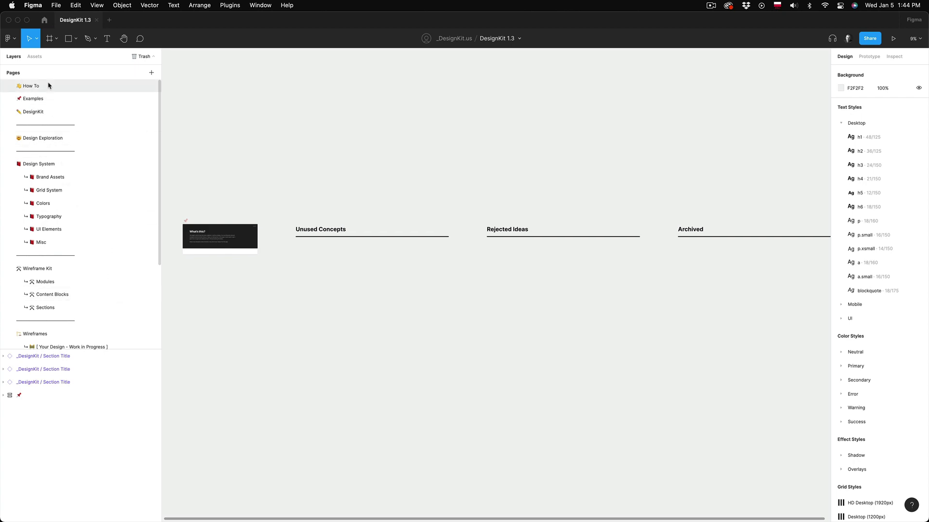
left_click(49, 86)
scroll(561, 160, "down", 5)
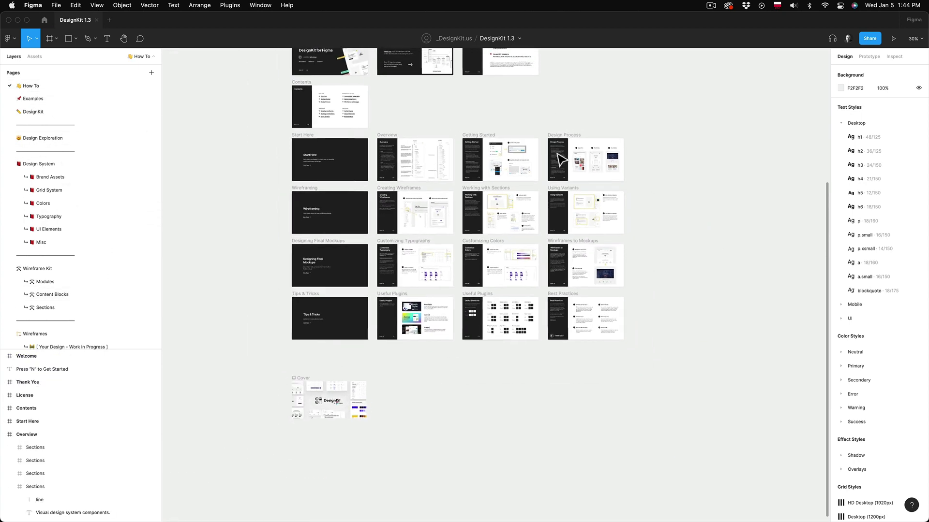
scroll(561, 160, "up", 5)
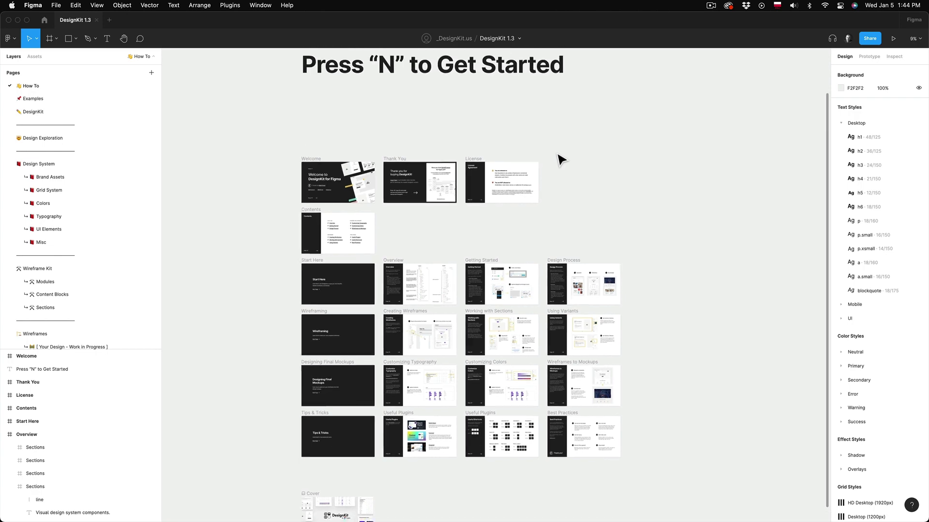
scroll(561, 159, "up", 1)
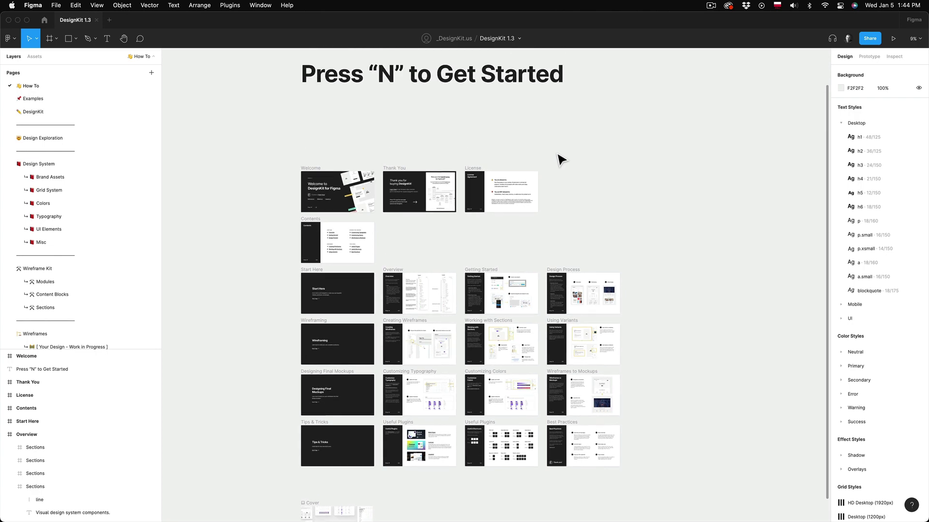